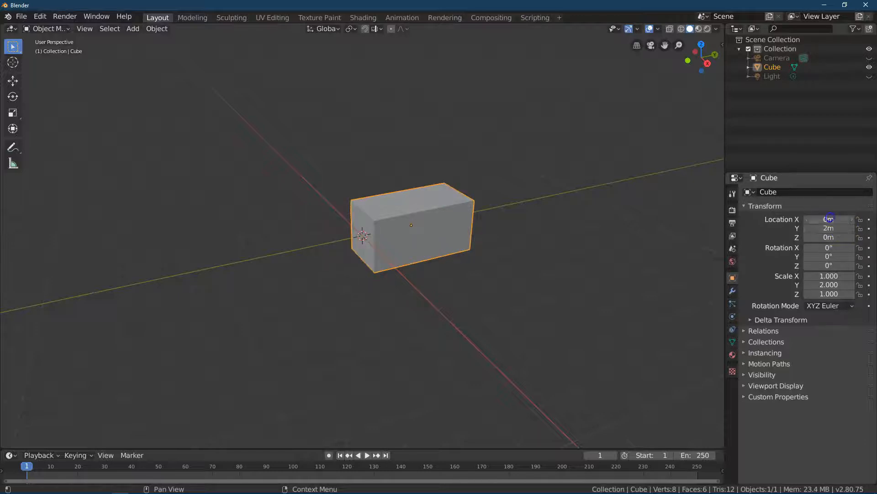
- Set the cube's X location to 1 m
left_click(829, 219)
type("1")
key("Return")
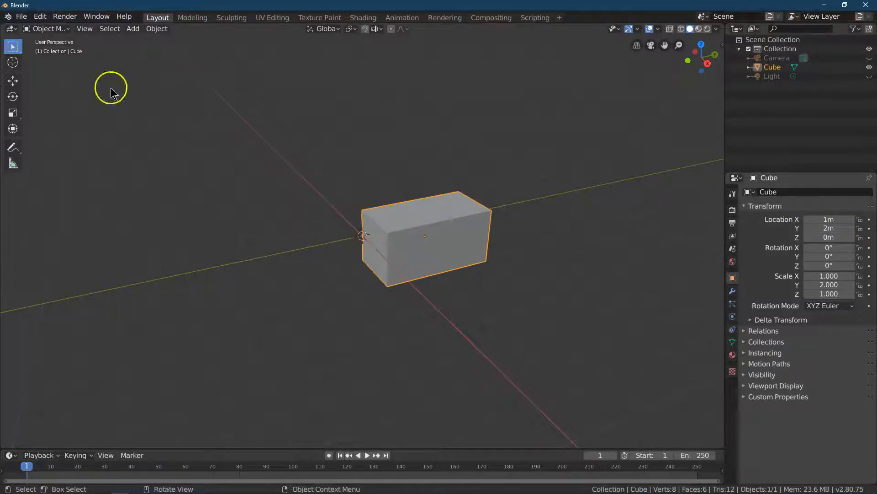
- In Edit Mode, divide the box along its length with four evenly spaced loop cuts
left_click(45, 29)
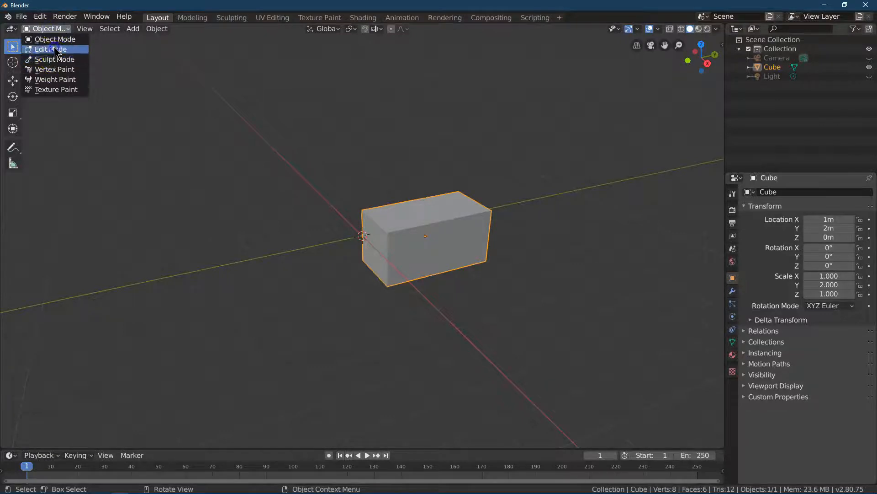
left_click(51, 49)
left_click(13, 229)
left_click(411, 242)
left_click(94, 439)
left_click(143, 367)
type("4")
key("Return")
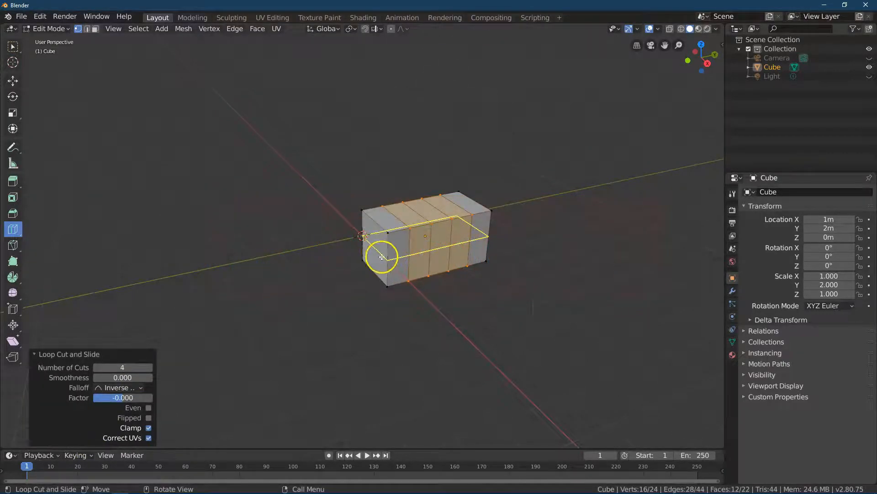
- Add one horizontal loop cut at mid-height and two lengthwise loop cuts dividing the box's width into thirds
left_click(387, 264)
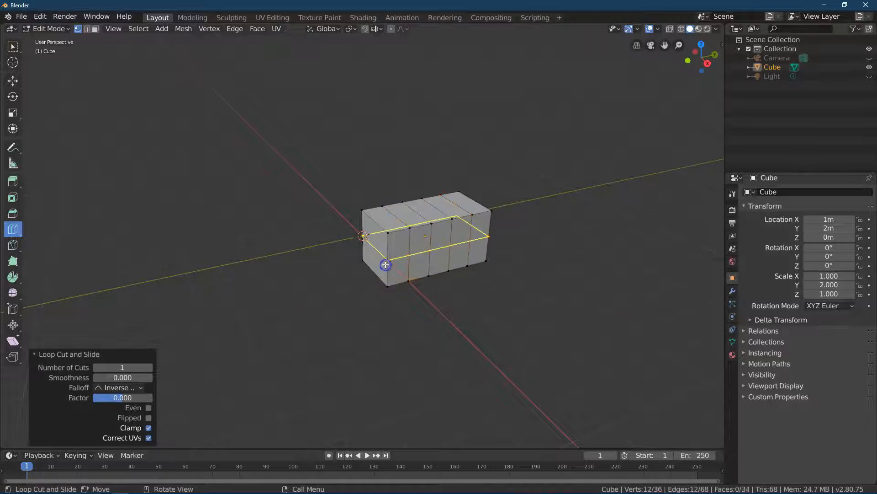
left_click(377, 228)
left_click(128, 367)
type("2")
key("Return")
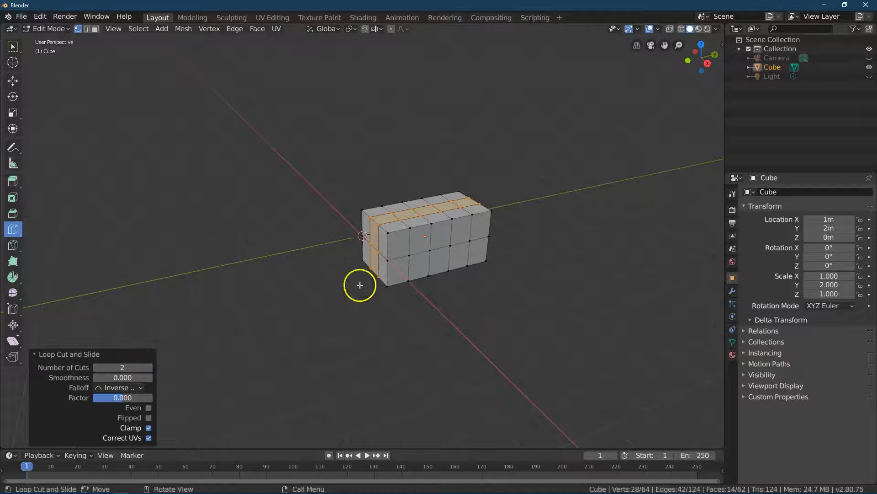
- Extrude the three-by-three block of top faces nearest the world origin upward by 1.5 m
left_click(12, 46)
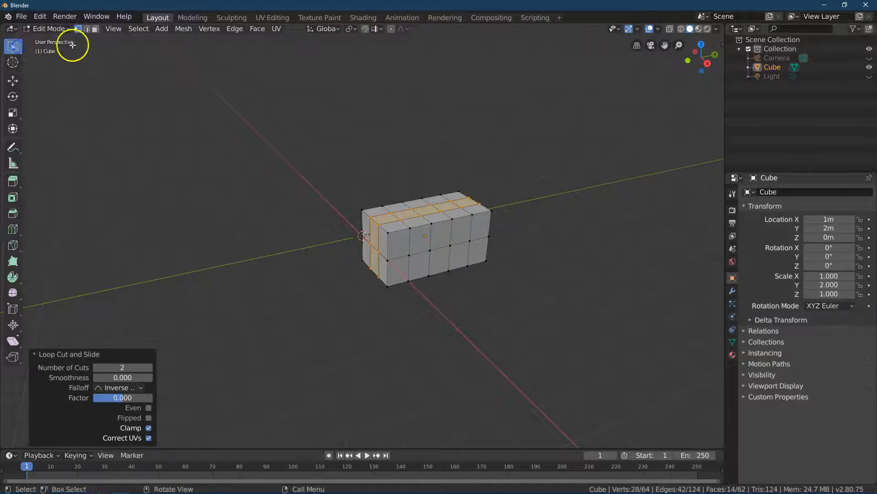
left_click(96, 29)
left_click(339, 187)
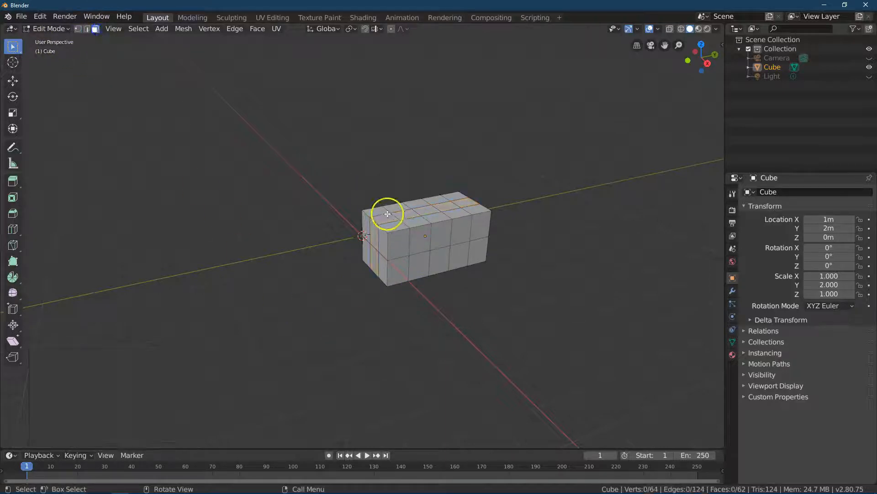
left_click_drag(380, 210, 429, 219)
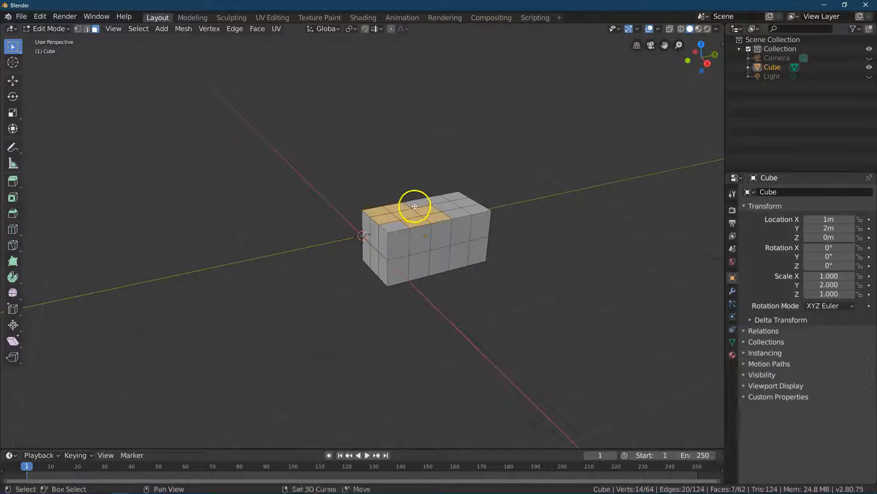
left_click(406, 223, "shift")
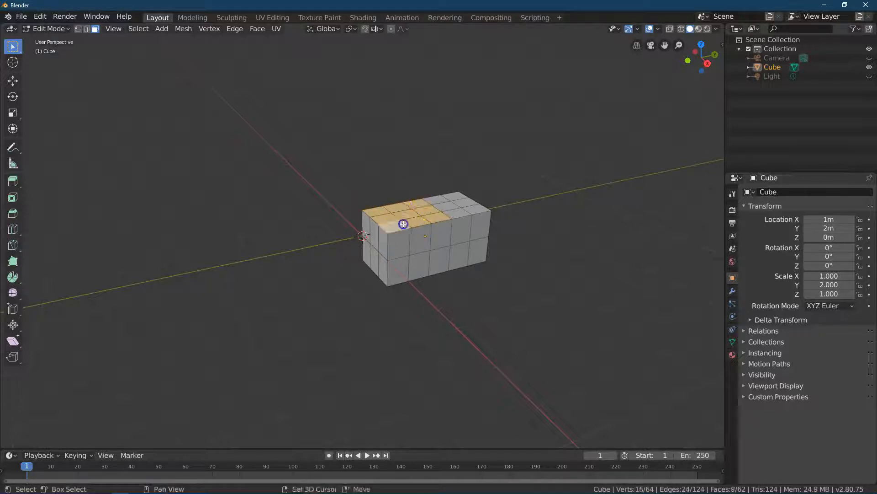
left_click(257, 28)
left_click(274, 39)
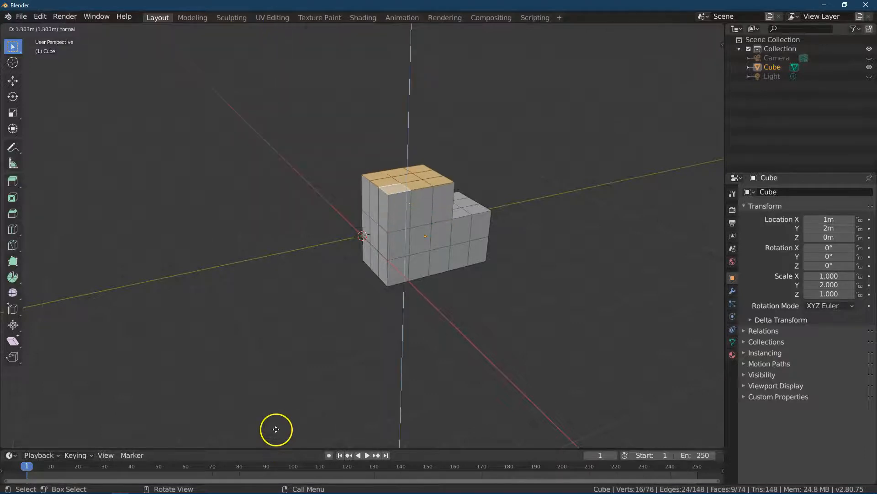
left_click(276, 422)
double_click(129, 417)
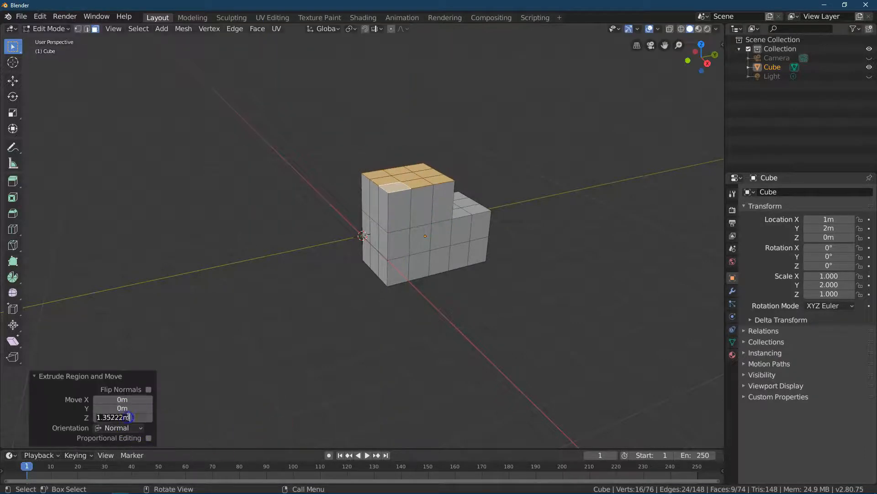
type("1")
key("Return")
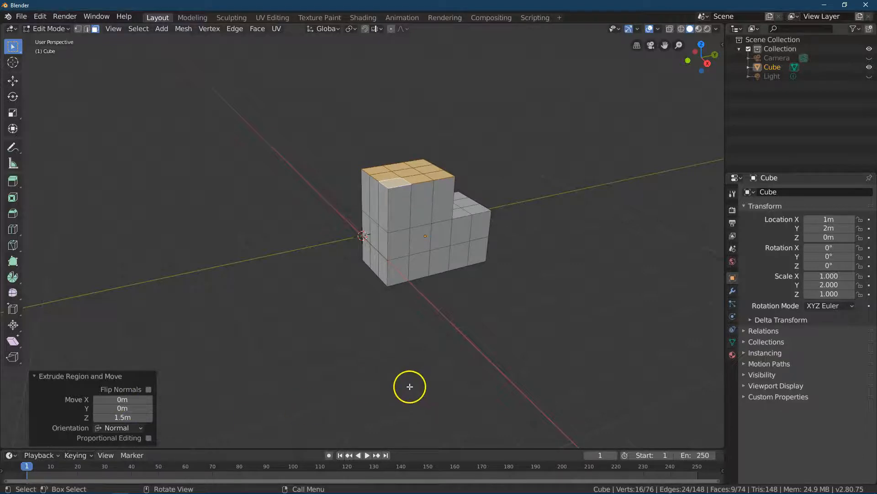
- Extrude the third and fourth faces of the lower row on the box's long side outward by 0.2 m
left_click(427, 367)
left_click(442, 257)
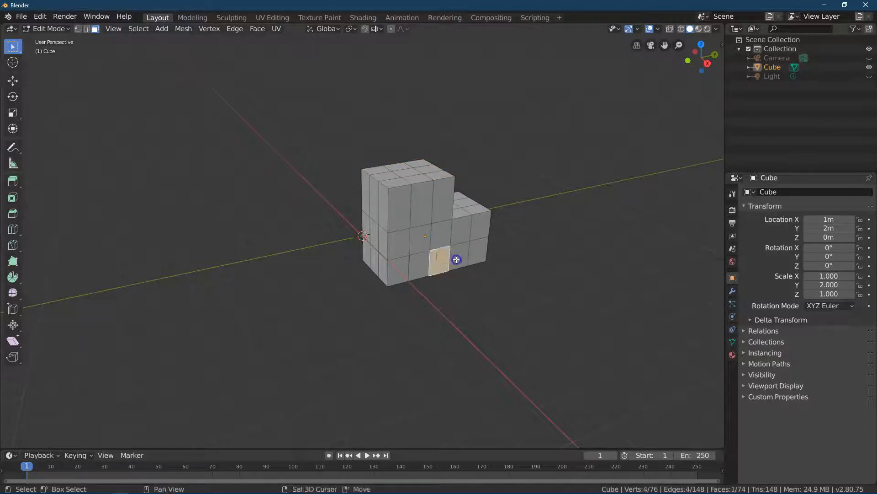
left_click(456, 259, "shift")
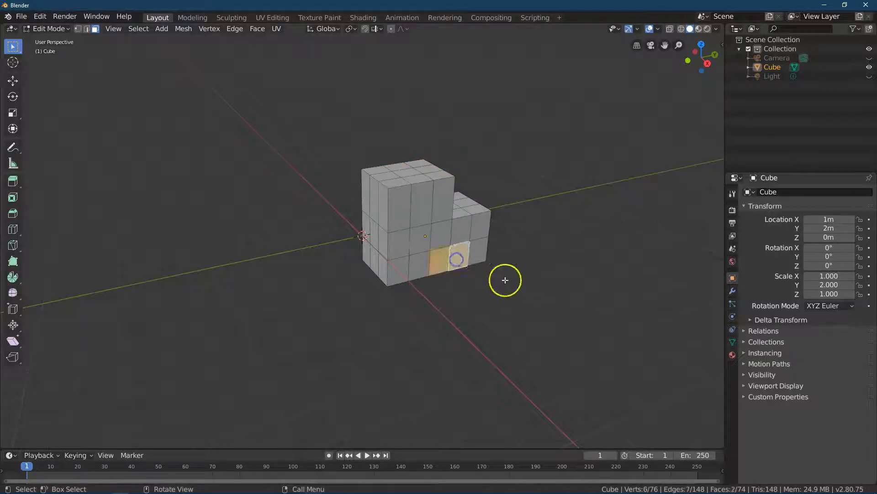
left_click(256, 30)
left_click(257, 39)
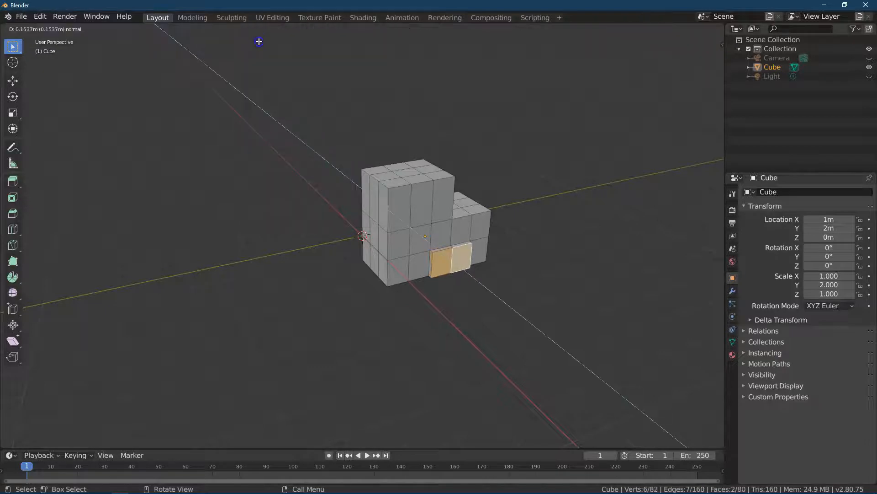
left_click(258, 41)
left_click(113, 417)
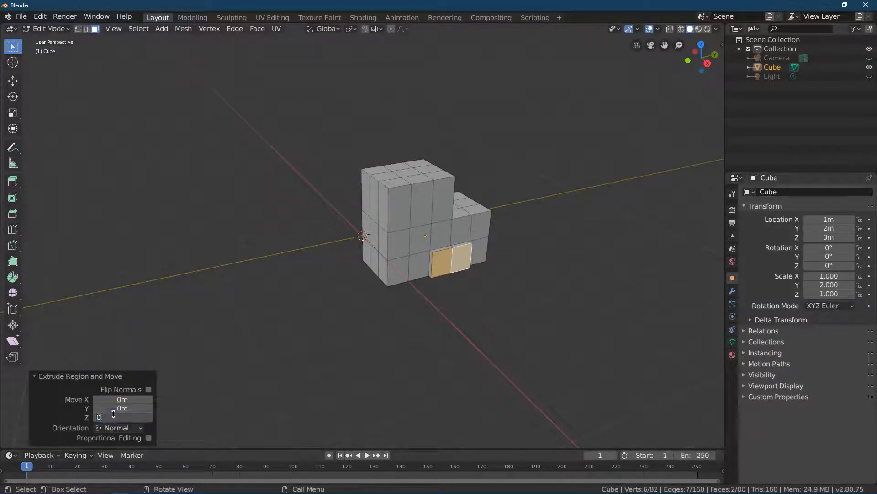
type("0.2")
key("Return")
- Extrude the four underside faces at the protruding side block downward by 0.8 m, leaving nothing selected
left_click_drag(701, 65, 666, 384)
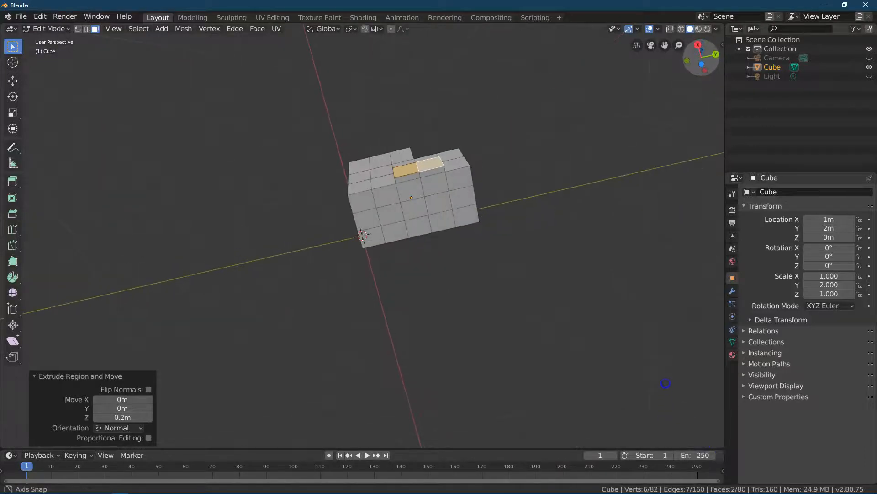
left_click_drag(415, 175, 428, 186)
left_click_drag(705, 69, 3, 118)
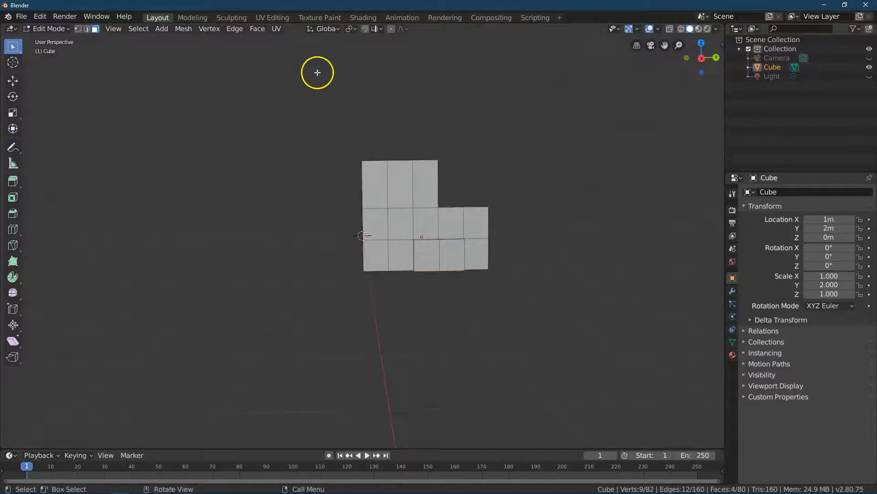
left_click(257, 29)
left_click(262, 39)
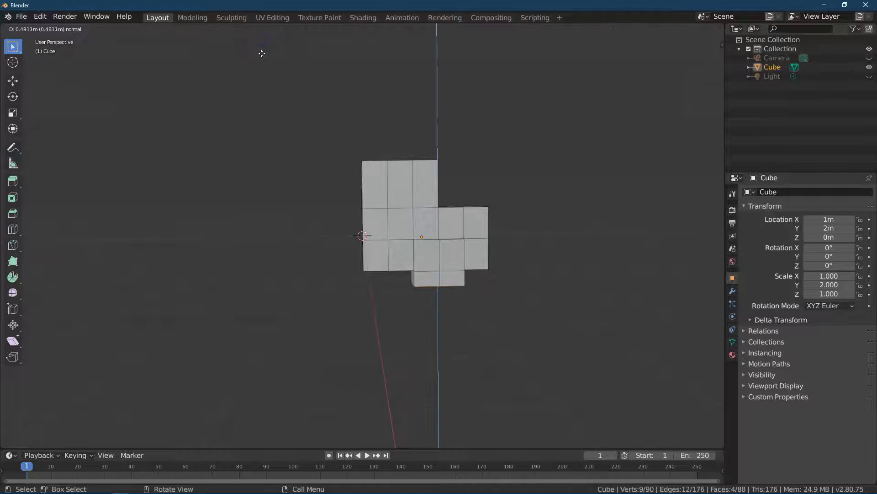
left_click(261, 54)
left_click(112, 416)
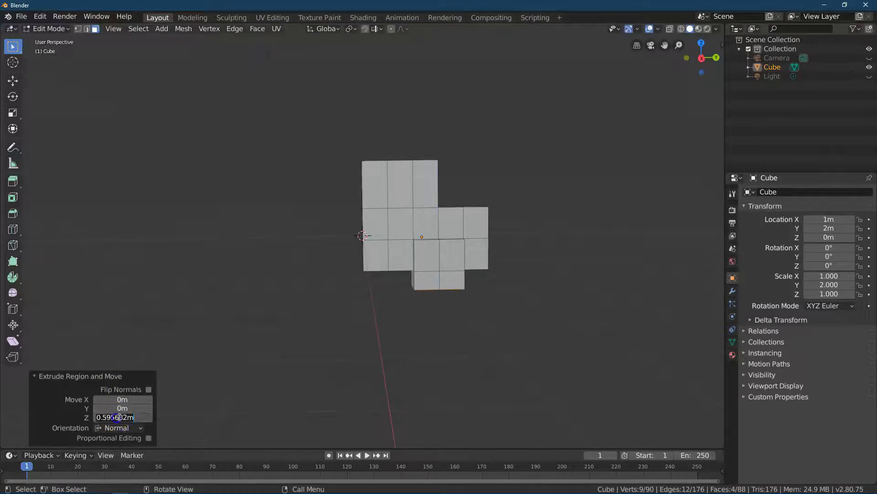
key("Return")
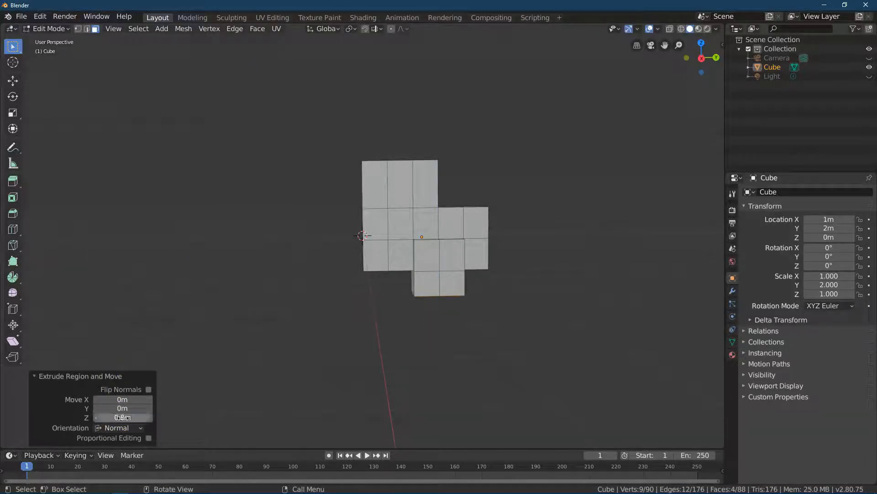
left_click(594, 214)
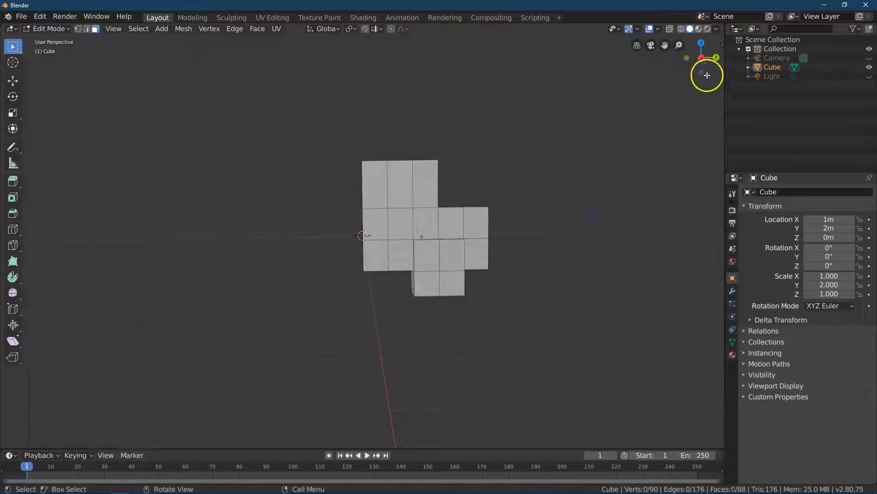
- Move the upper front edges of both the tall block and the low front block -0.22 m along Y to slope their fronts
left_click_drag(704, 62, 669, 77)
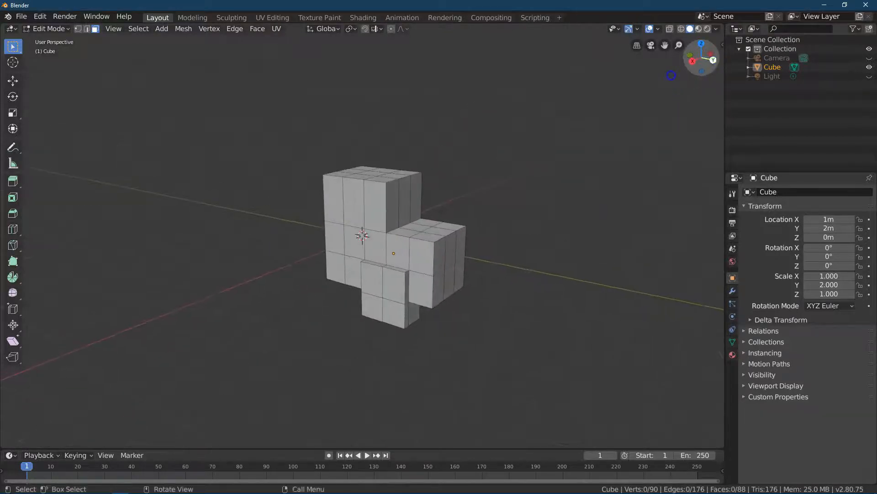
left_click(87, 29)
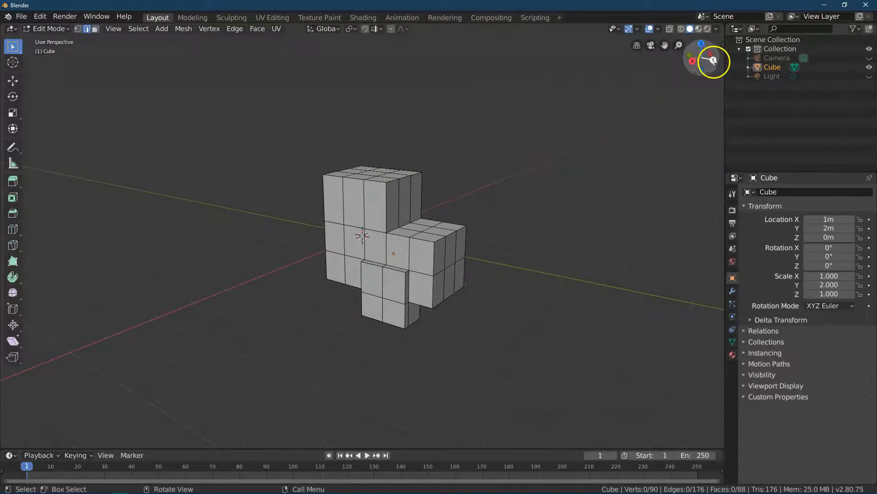
left_click_drag(713, 61, 703, 73)
left_click(345, 222)
left_click(296, 219, "shift")
left_click(300, 297)
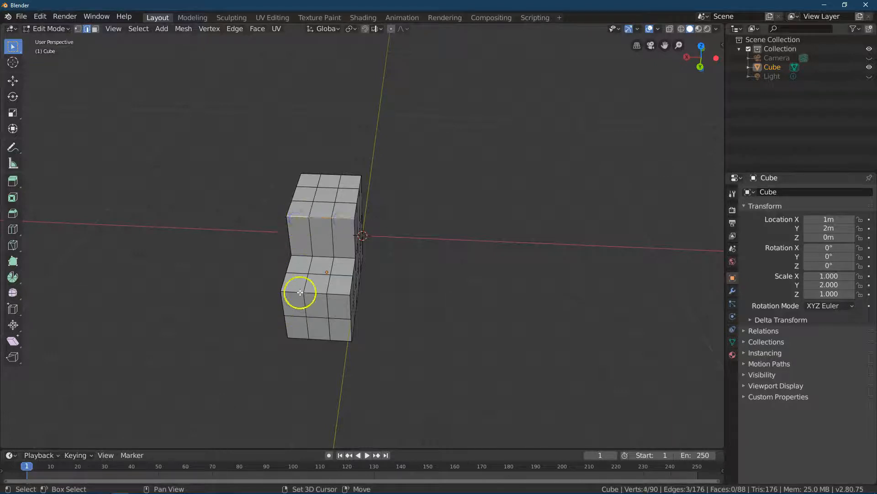
left_click(339, 294, "shift")
left_click_drag(687, 55, 159, 94)
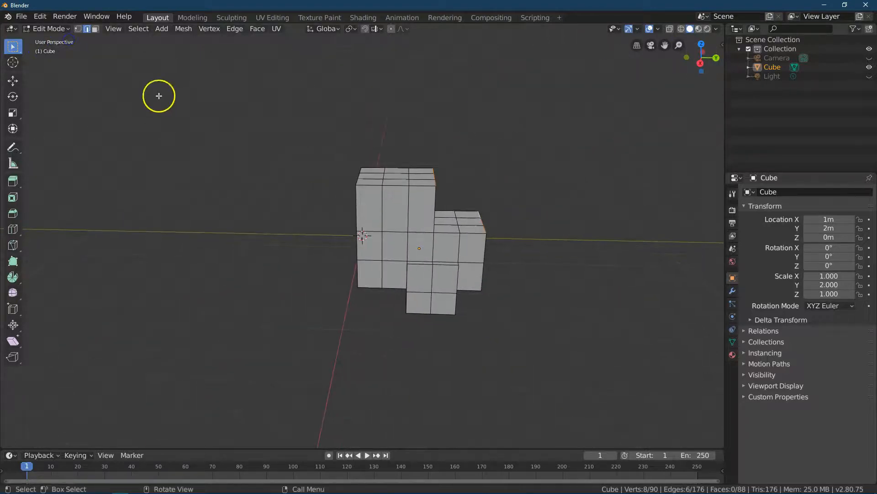
left_click(13, 81)
left_click_drag(489, 200, 483, 198)
left_click(119, 408)
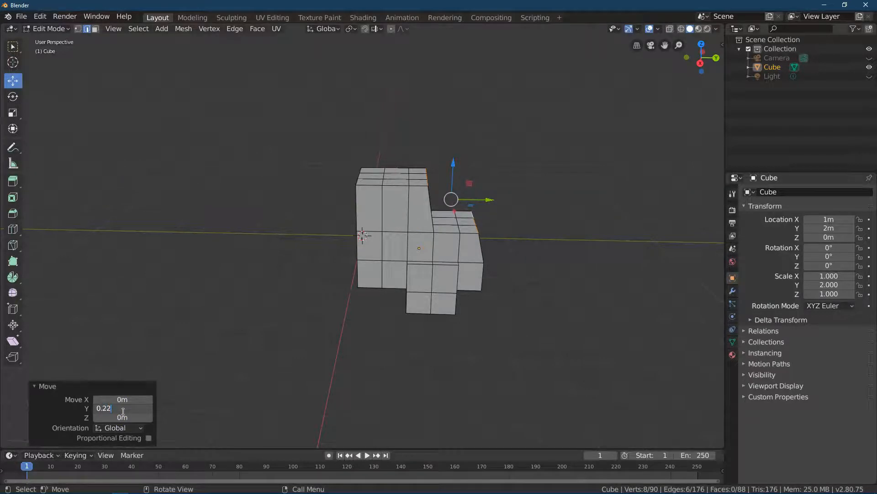
key("Return")
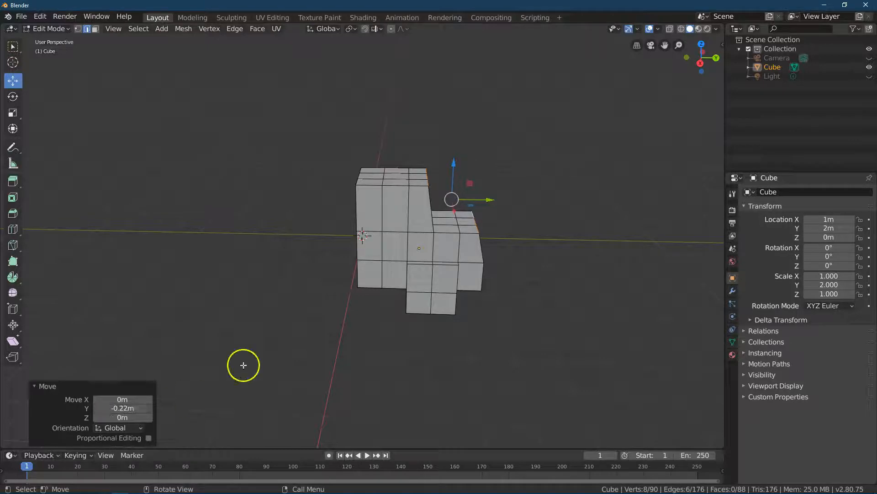
left_click(422, 375)
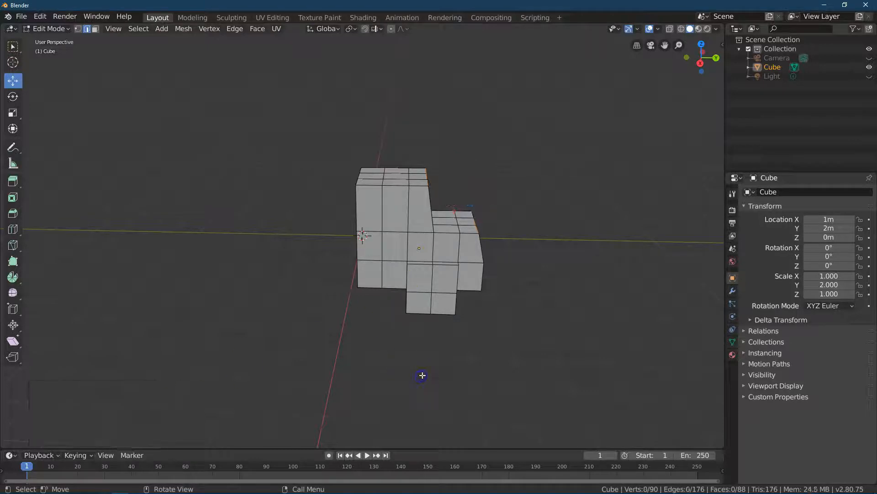
- Inset the three upper side faces of the tall block together with a thickness of 0.1 m
left_click(12, 47)
left_click(95, 30)
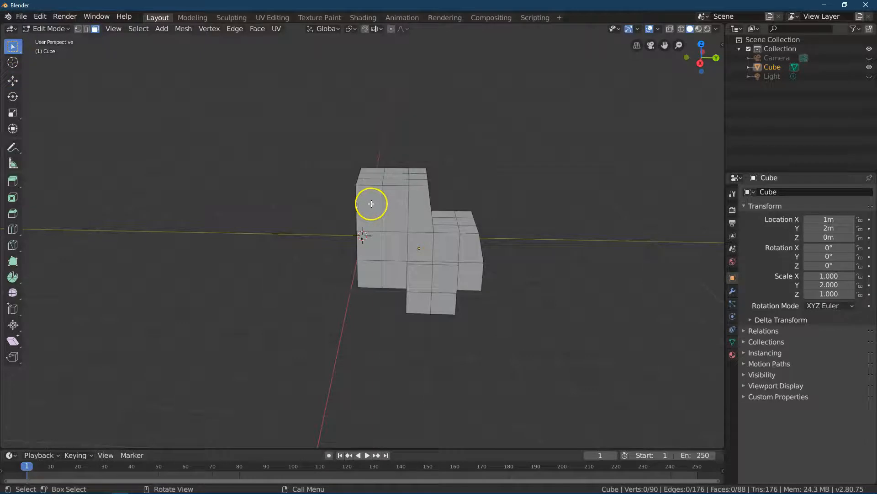
left_click(371, 203)
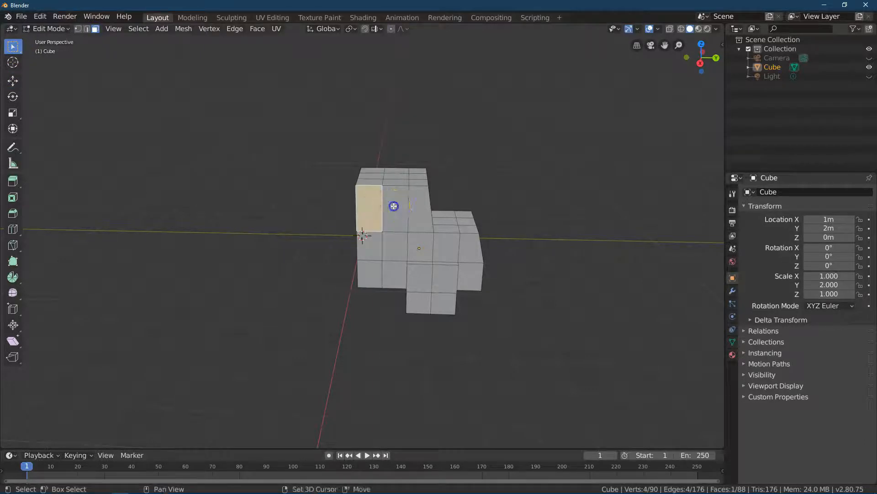
left_click(394, 206, "shift")
left_click(421, 210, "shift")
left_click(257, 28)
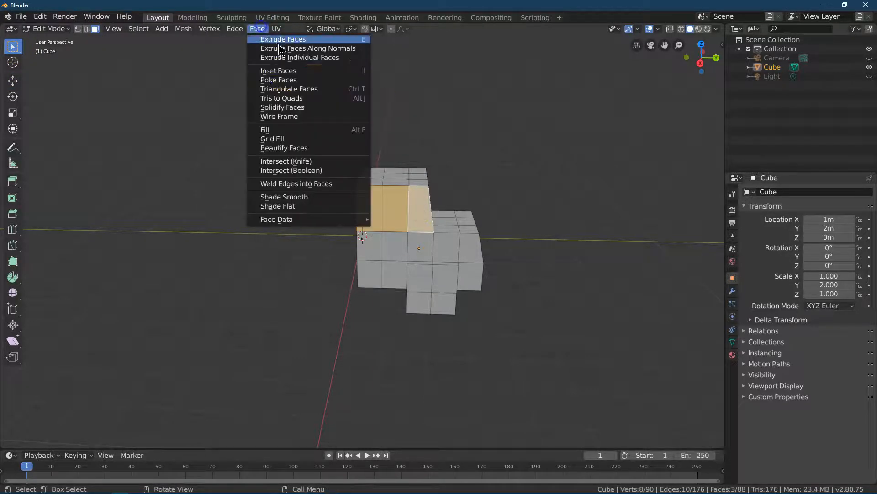
left_click(284, 70)
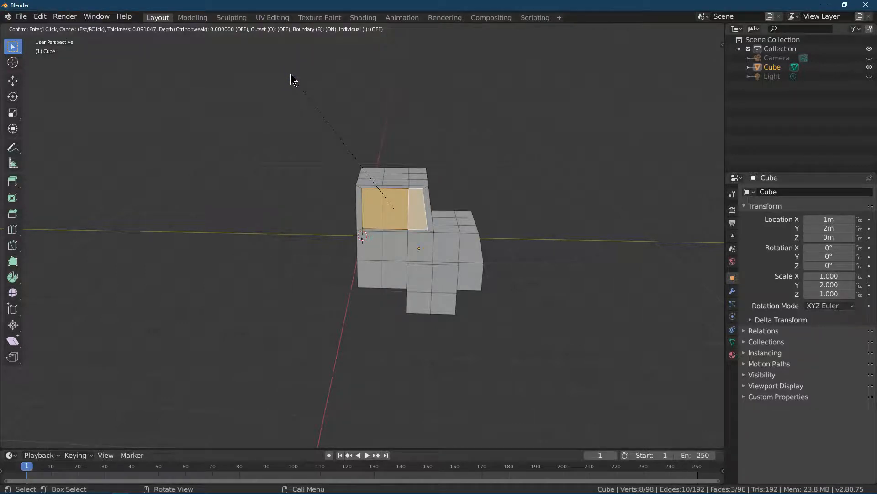
left_click(293, 80)
double_click(107, 385)
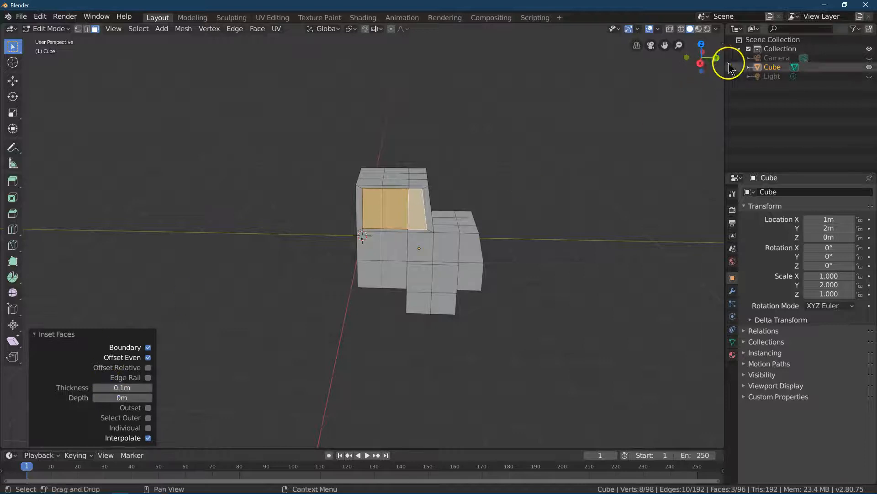
left_click_drag(717, 59, 660, 94)
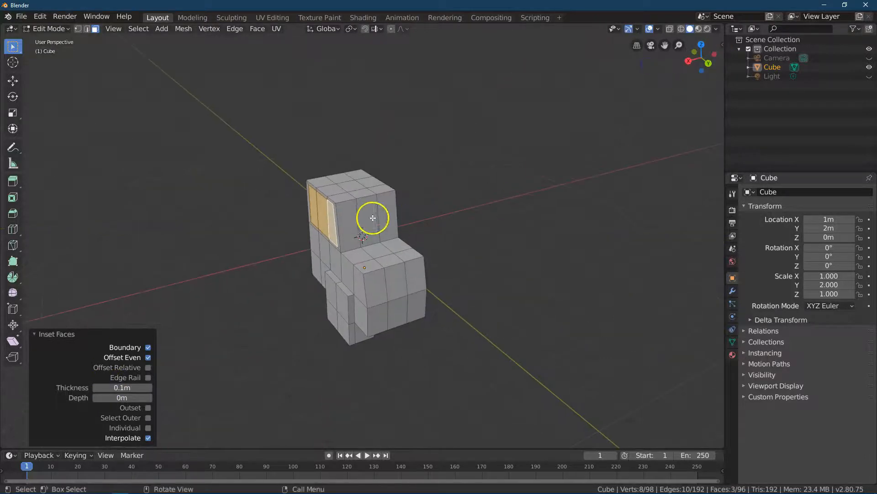
- Inset the three front faces of the tall block together with a thickness of 0.1 m
left_click(351, 213)
left_click_drag(354, 209, 388, 222)
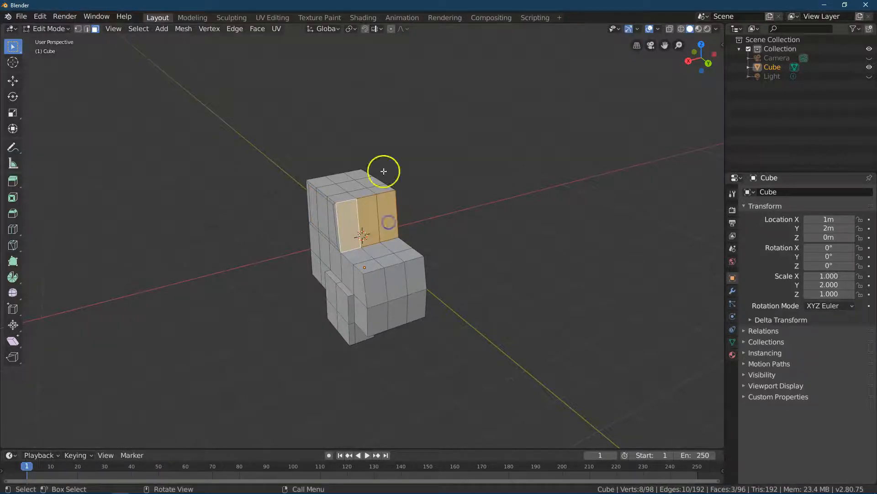
left_click(257, 28)
left_click(268, 71)
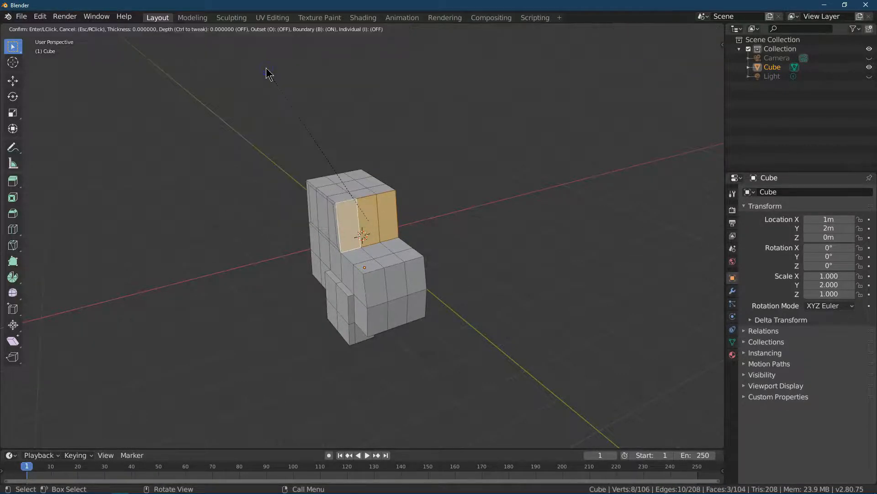
left_click(269, 73)
left_click(123, 387)
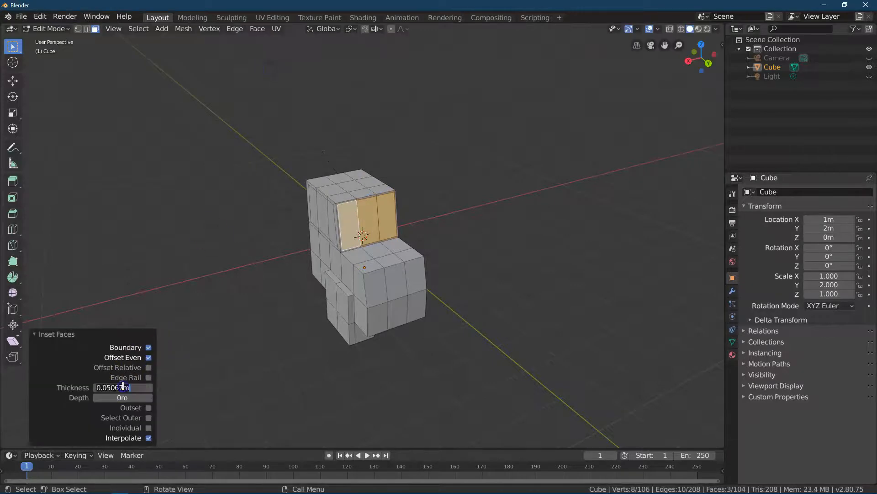
key("Return")
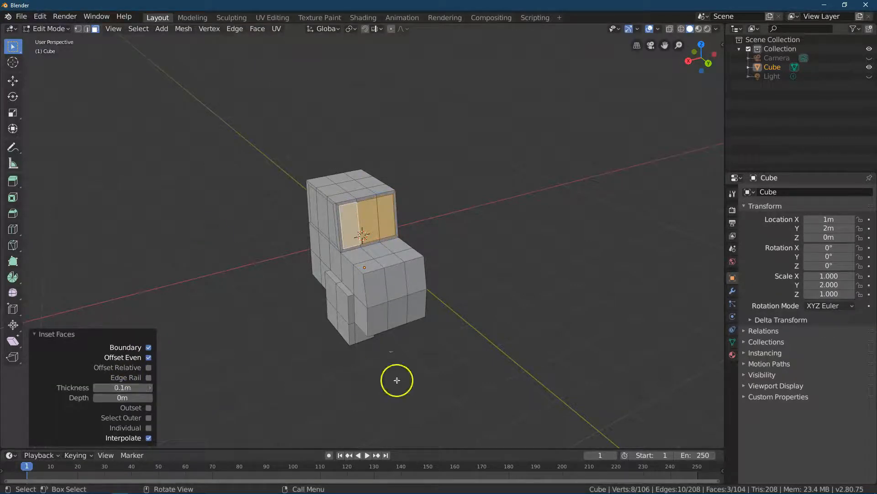
- Inset the two adjacent upper front faces of the low block nearest the side protrusion with a thickness of 0.15 m
left_click(377, 297)
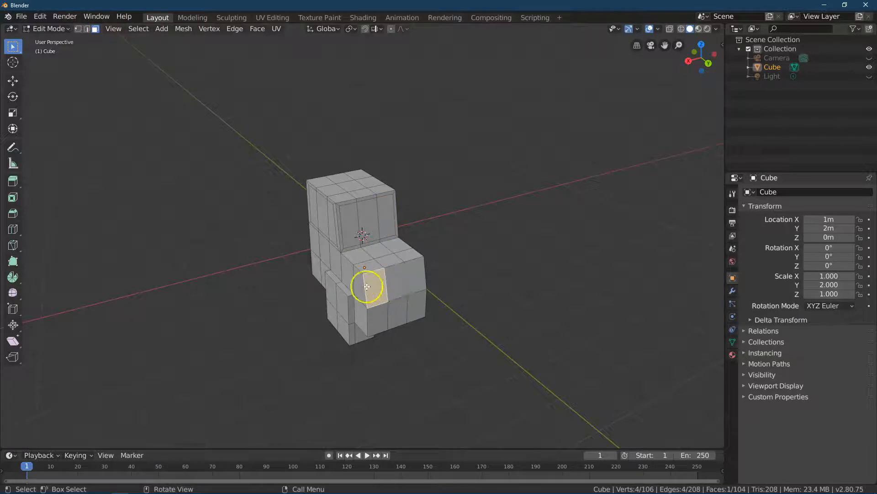
left_click(403, 290, "shift")
left_click(257, 29)
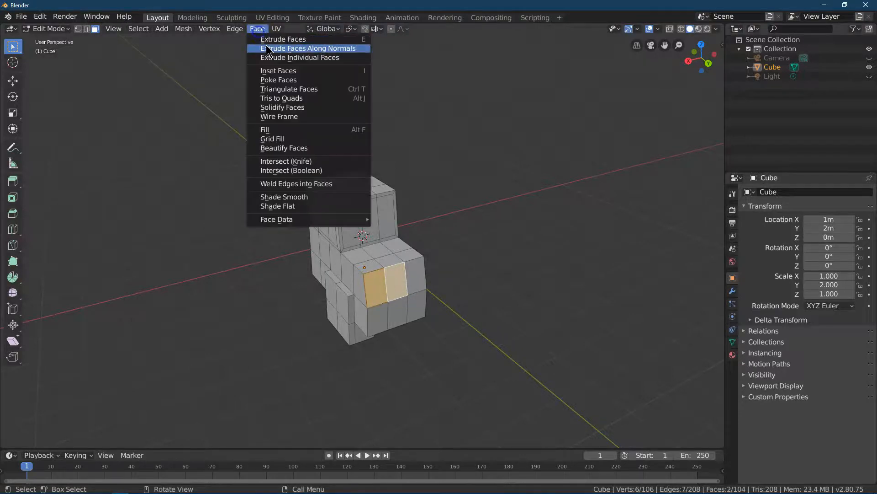
left_click(269, 71)
left_click(273, 81)
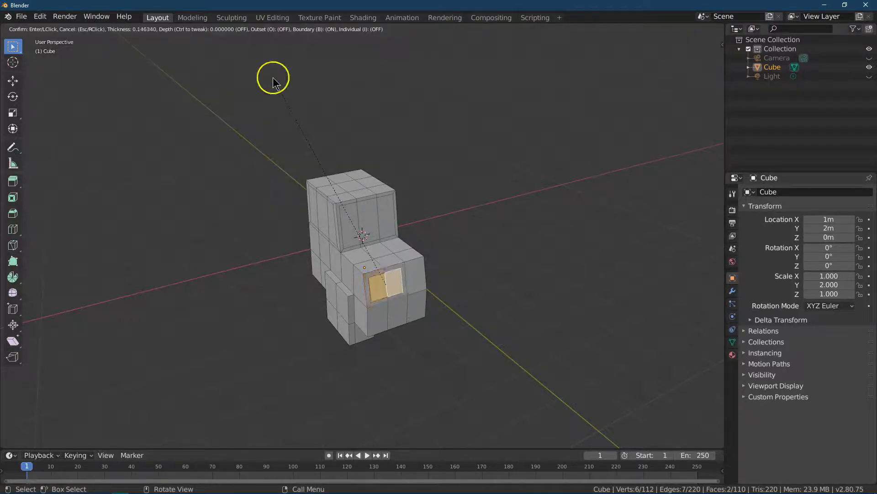
double_click(123, 388)
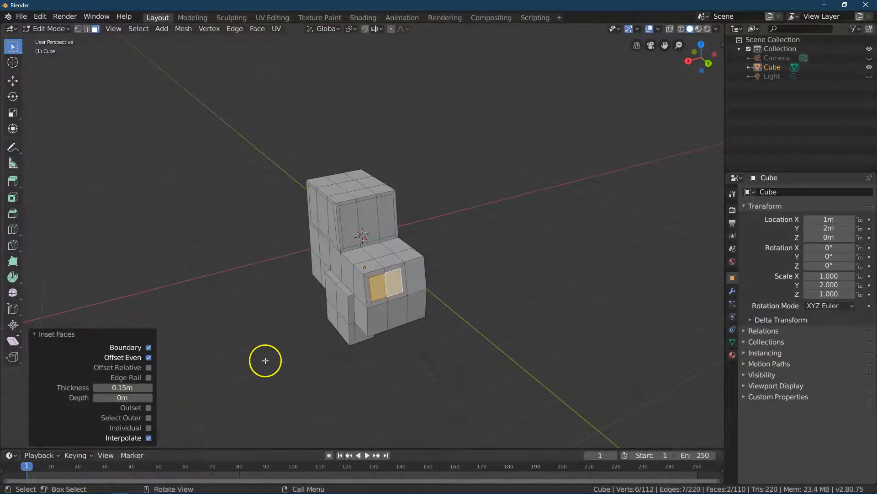
- Extrude the two inset front faces outward by 0.05 m along their normal, leaving nothing selected
left_click(257, 31)
left_click(266, 39)
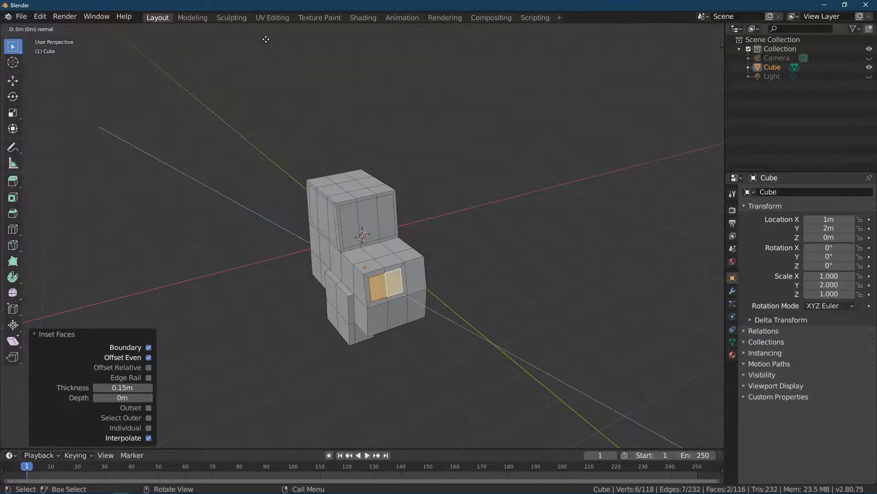
left_click(269, 40)
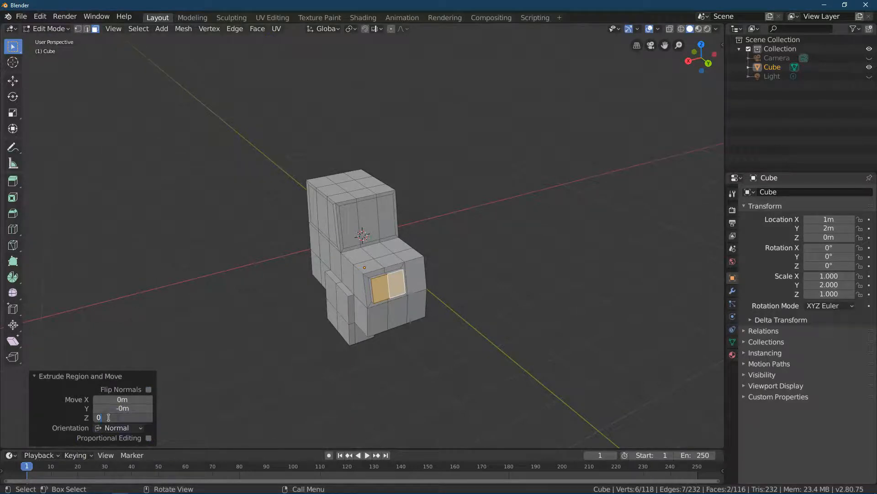
type("5")
key("Return")
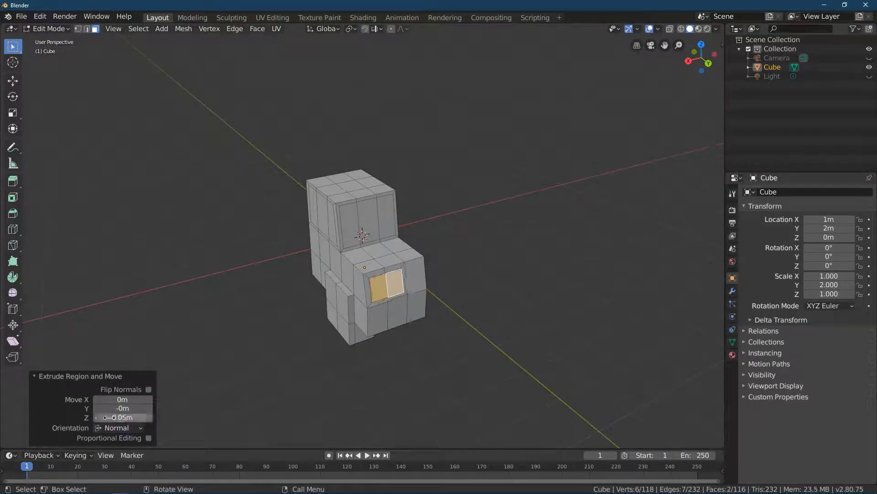
left_click(262, 316)
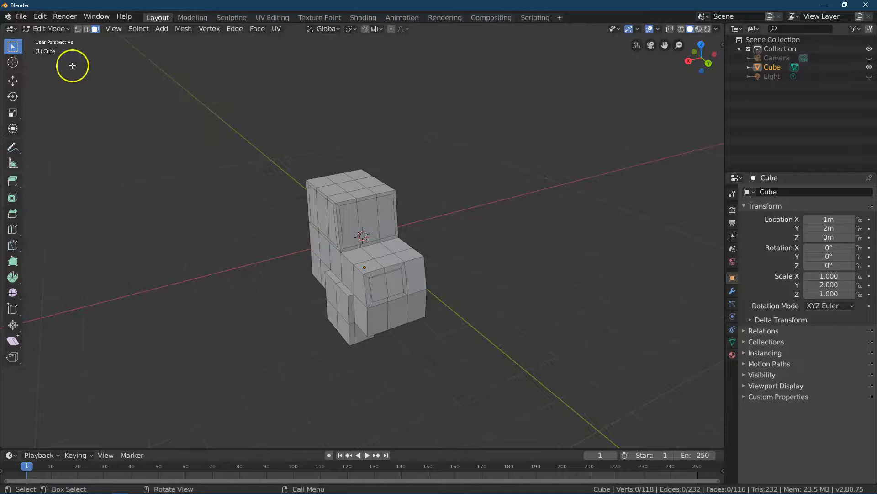
- Select the whole body in material preview shading and set its material's base color to red
left_click(699, 29)
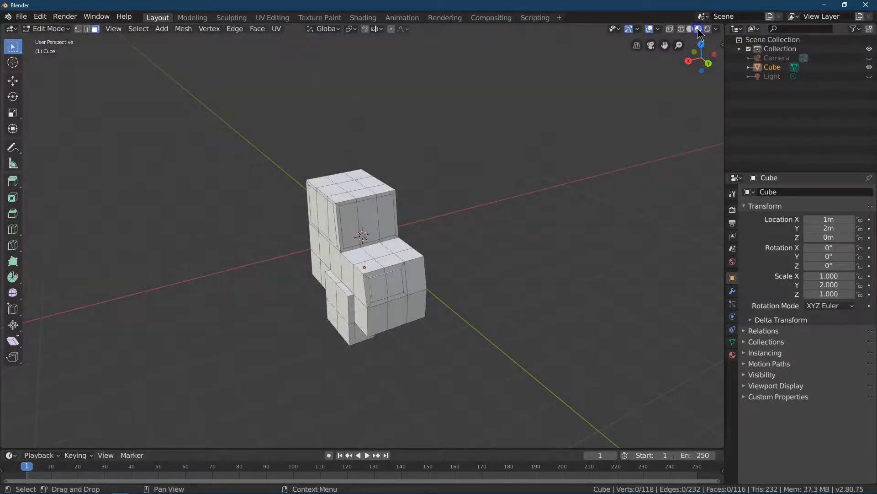
left_click(732, 354)
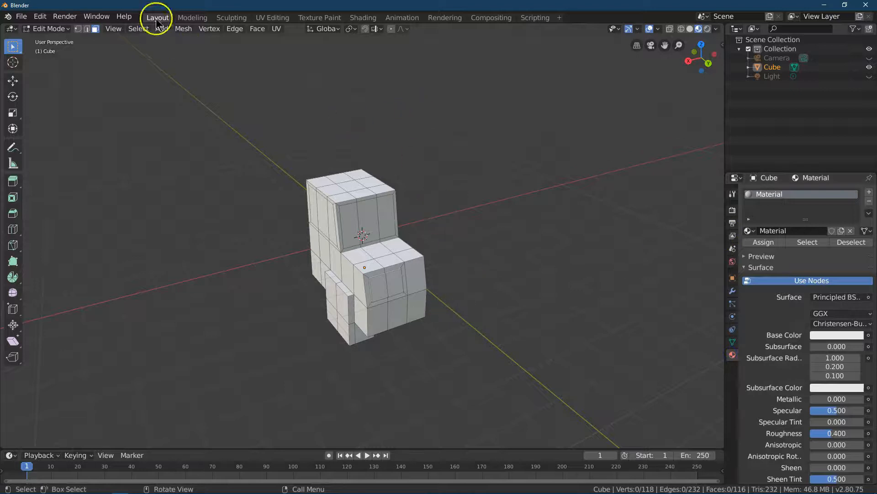
left_click(136, 29)
left_click(145, 41)
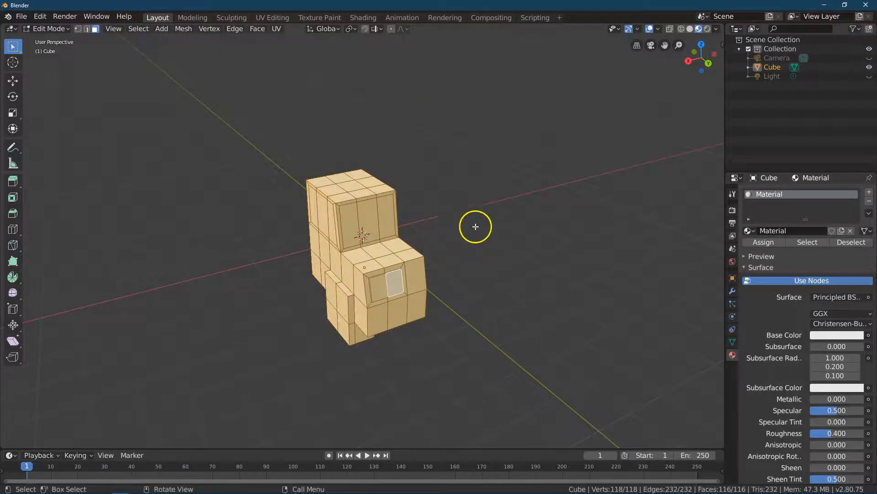
left_click(845, 336)
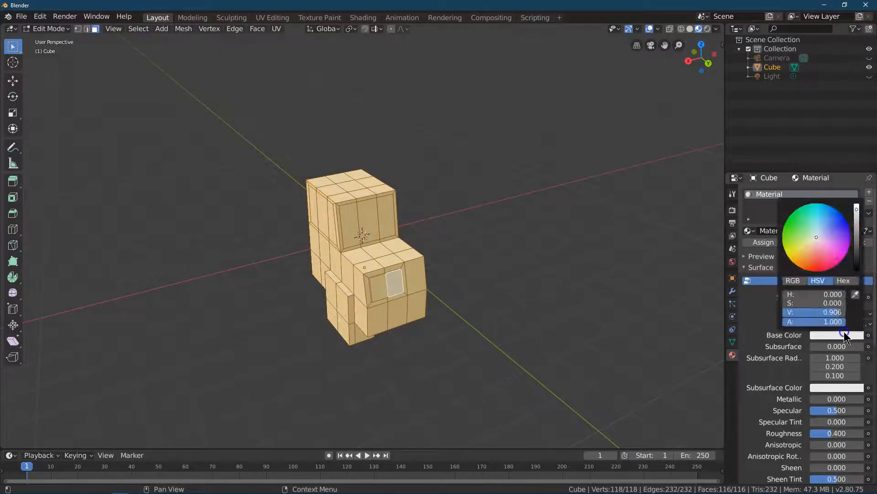
left_click(826, 267)
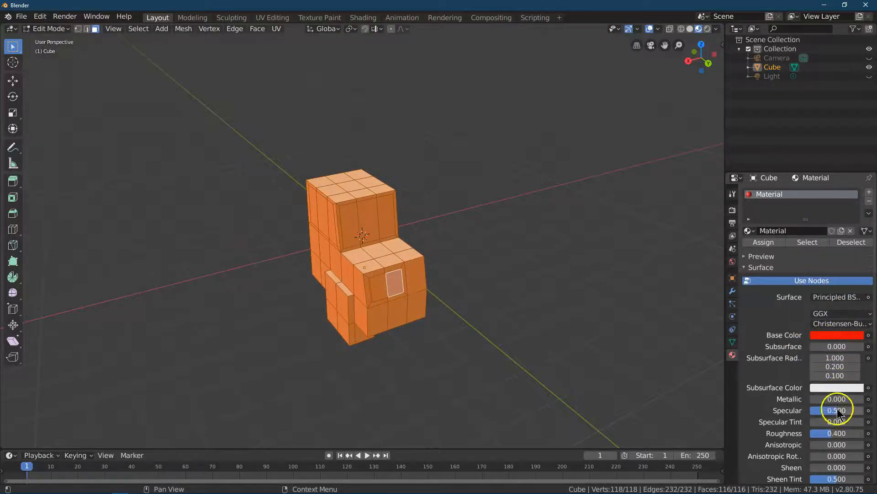
- Set the red material's roughness to 0.1 and assign it to all faces, leaving nothing selected
left_click(837, 433)
type("0.")
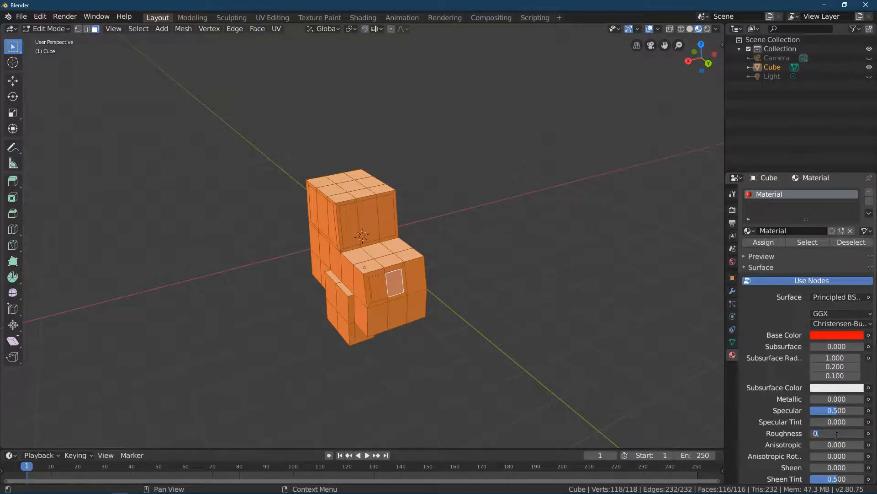
type("1")
key("Return")
left_click(772, 231)
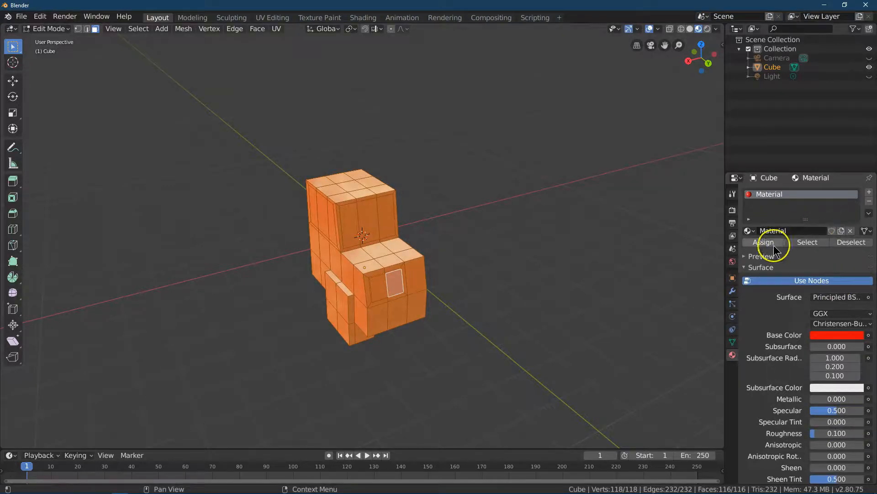
left_click(763, 242)
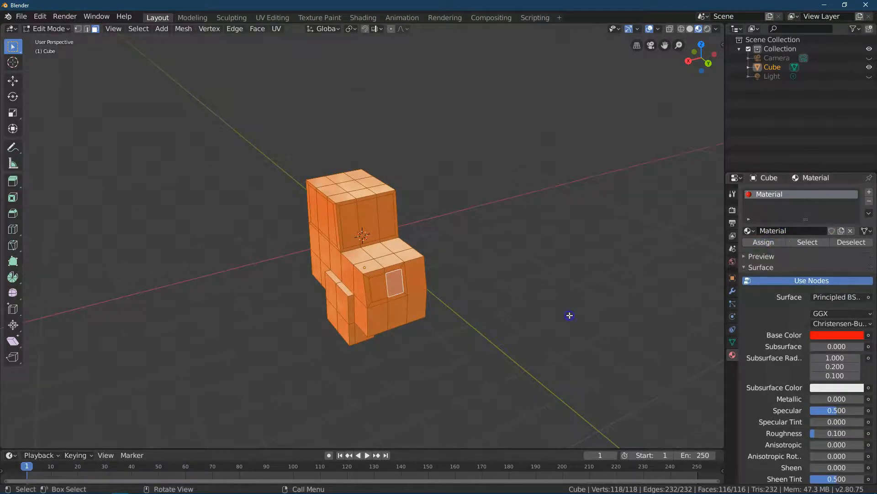
left_click(570, 301)
- Select the six inset window faces on the tall block's side and front and add a second material
left_click(642, 243)
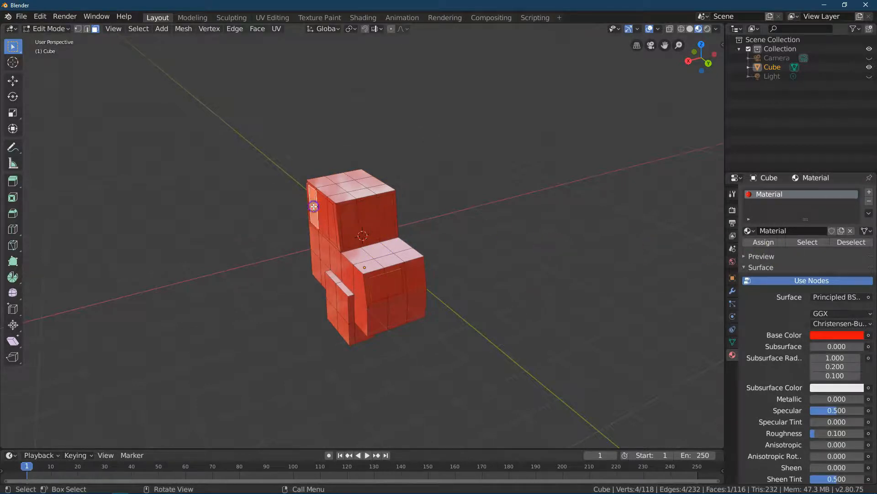
left_click(320, 206, "shift")
left_click(331, 216, "shift")
left_click(354, 214, "shift")
left_click(364, 212, "shift")
left_click(384, 210, "shift")
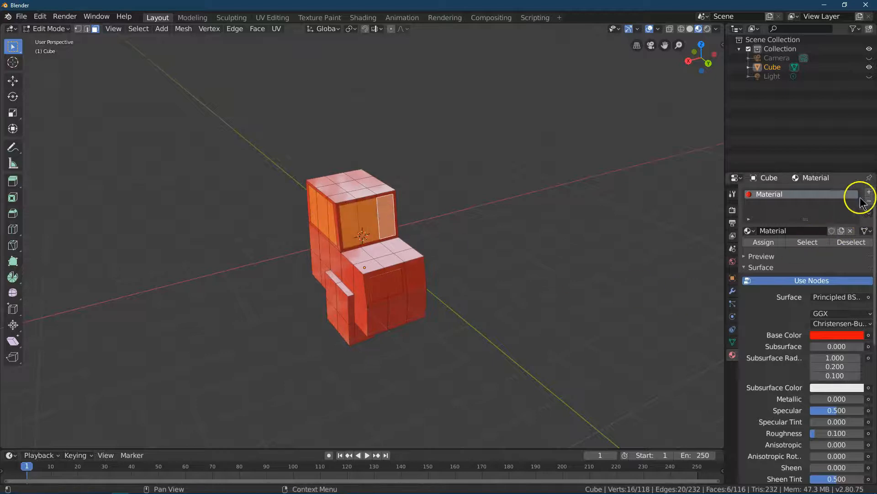
left_click(869, 192)
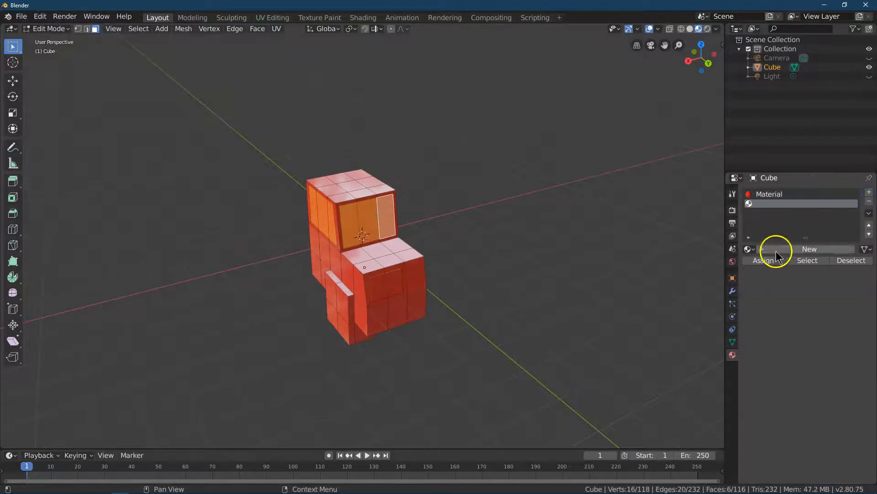
left_click(776, 250)
- Give the second material a dark grey base color and 0.2 roughness, and assign it to the window faces
left_click(855, 353)
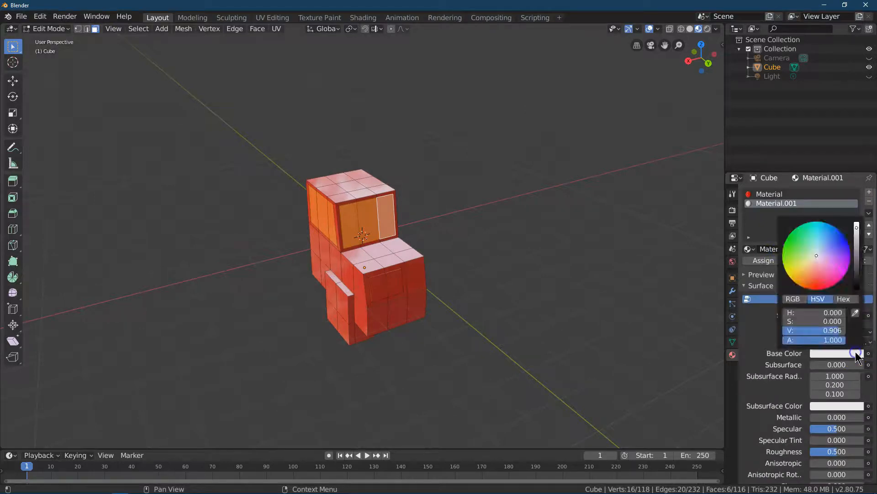
left_click_drag(857, 262, 857, 273)
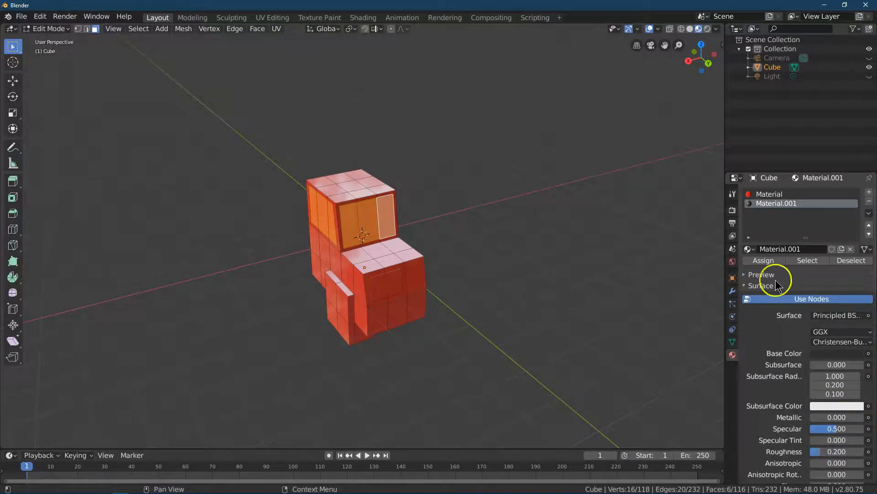
left_click(763, 260)
left_click(607, 260)
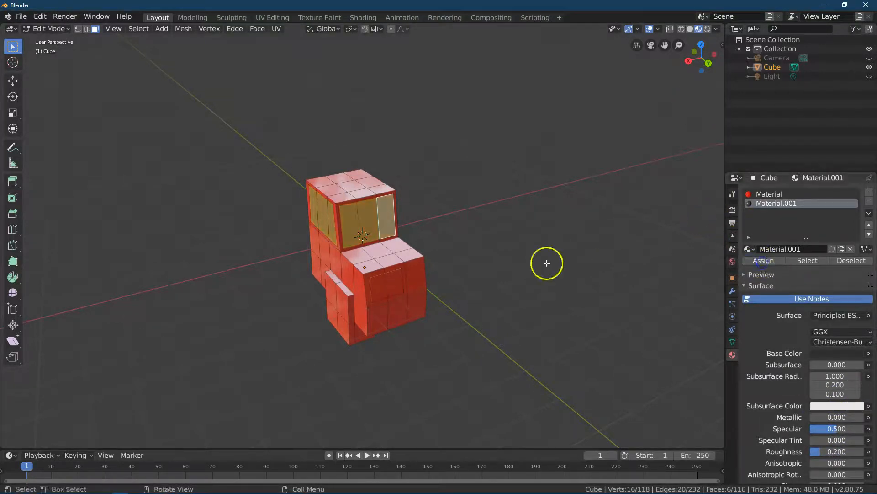
- Add a third material for the two inset front faces with a yellow base color and 0.3 roughness
left_click(390, 292)
left_click(378, 288, "shift")
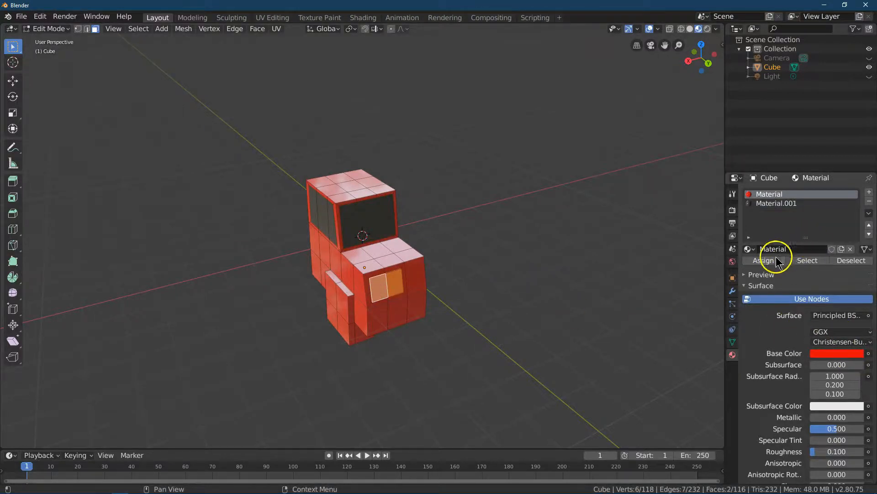
left_click(869, 192)
left_click(795, 250)
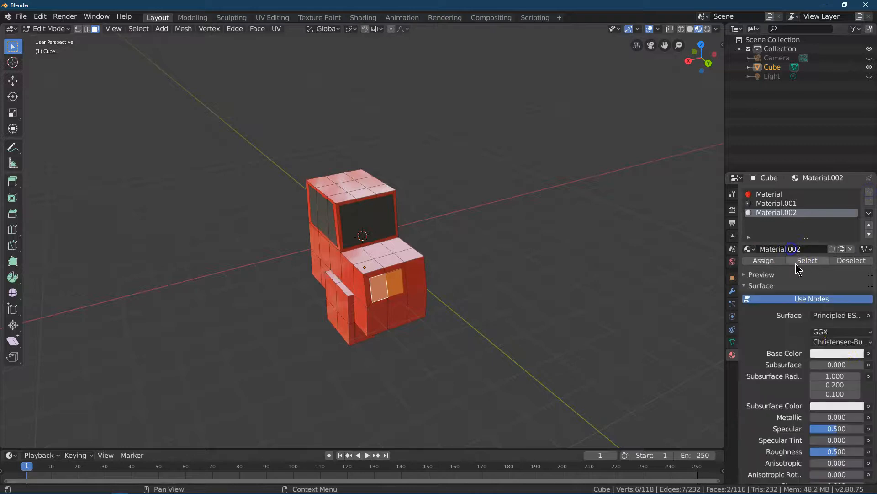
left_click(839, 358)
left_click_drag(817, 256, 803, 262)
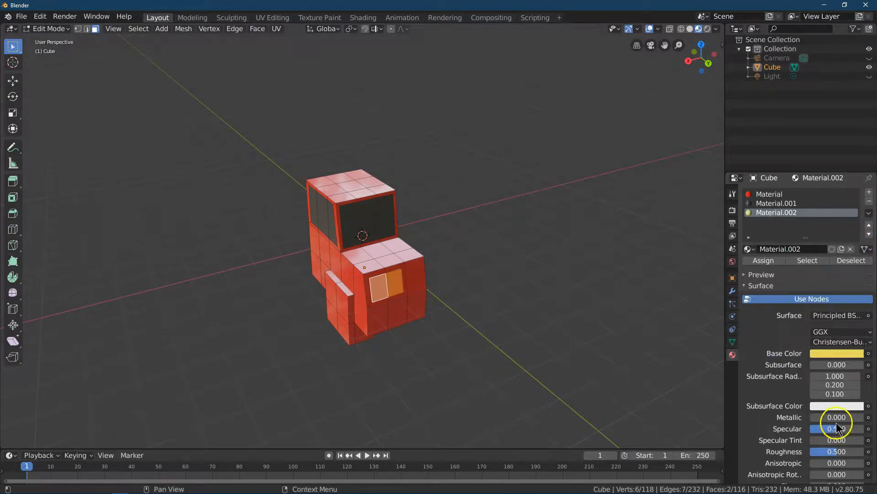
left_click(838, 451)
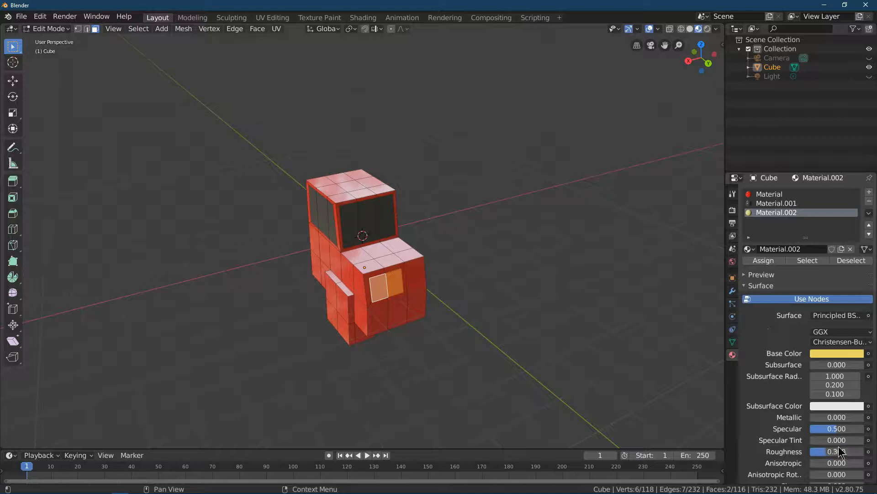
left_click(616, 363)
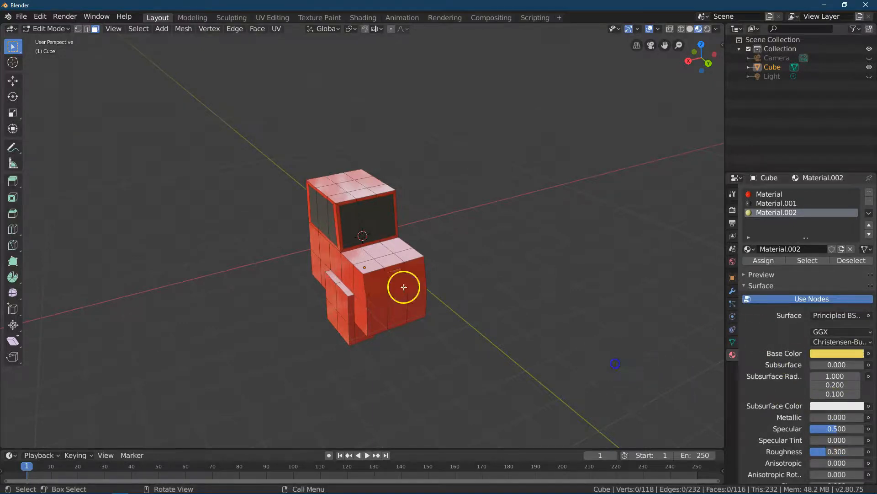
- Assign the yellow material to the two extruded inset faces on the low block's front
left_click(382, 290, "shift")
left_click(396, 283, "shift")
left_click(772, 213)
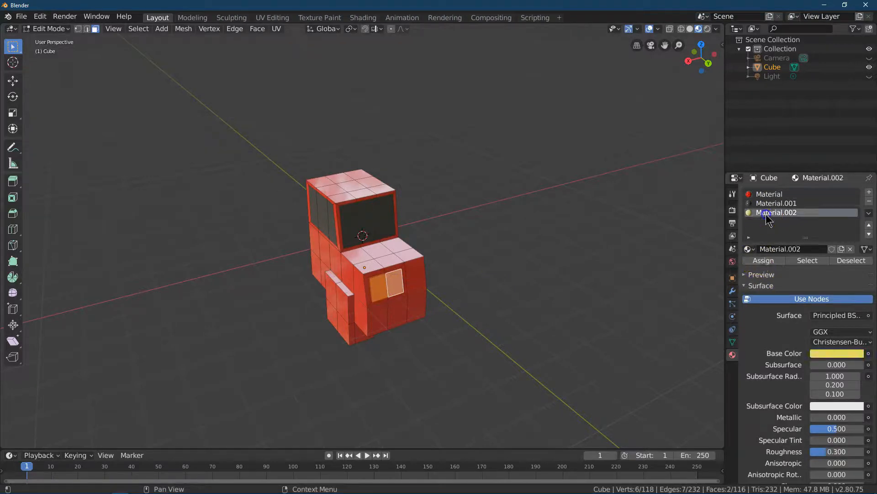
left_click(766, 260)
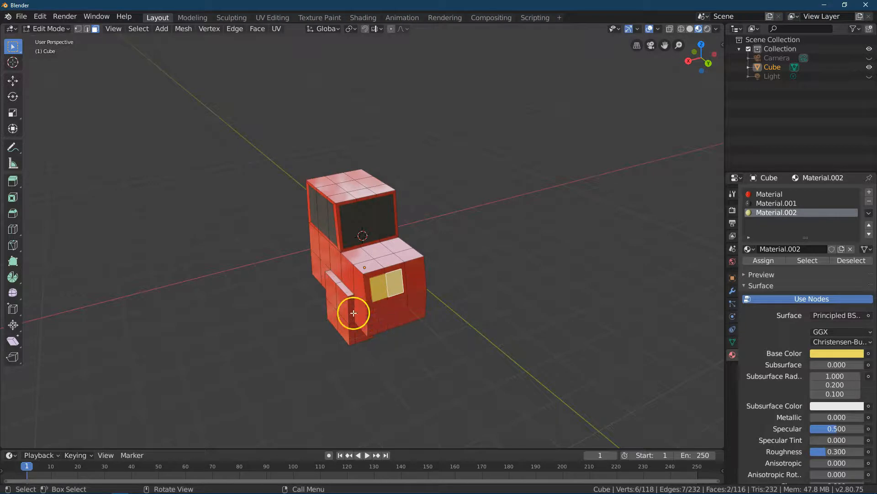
- Select the four outer faces of the wheel block on the body's side and grow the selection once with Select More
left_click(330, 297)
left_click(337, 303, "shift")
left_click(330, 323, "shift")
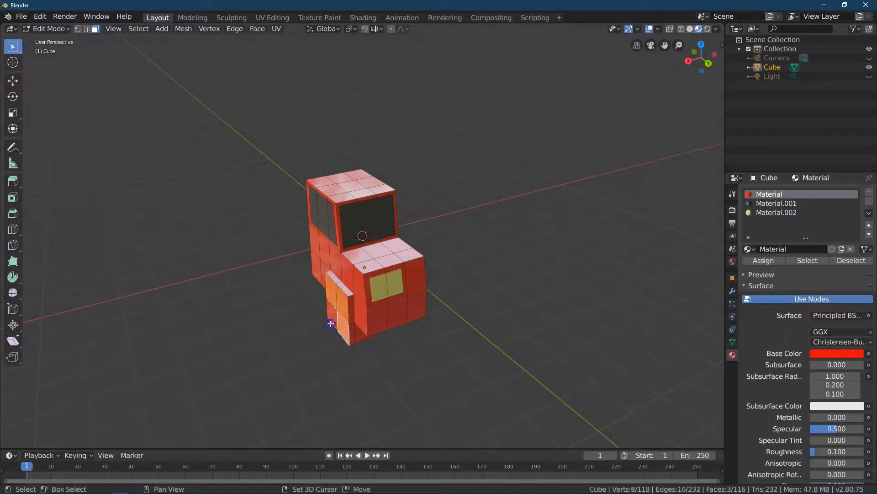
left_click(333, 316, "shift")
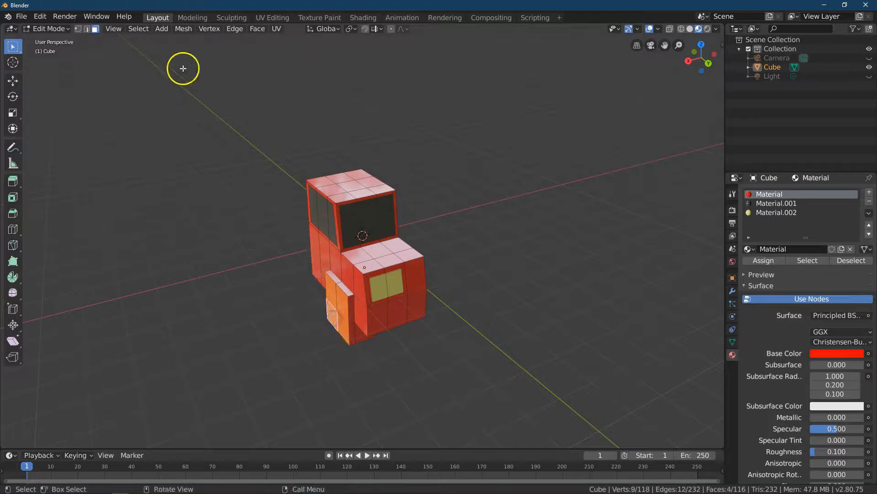
left_click(137, 29)
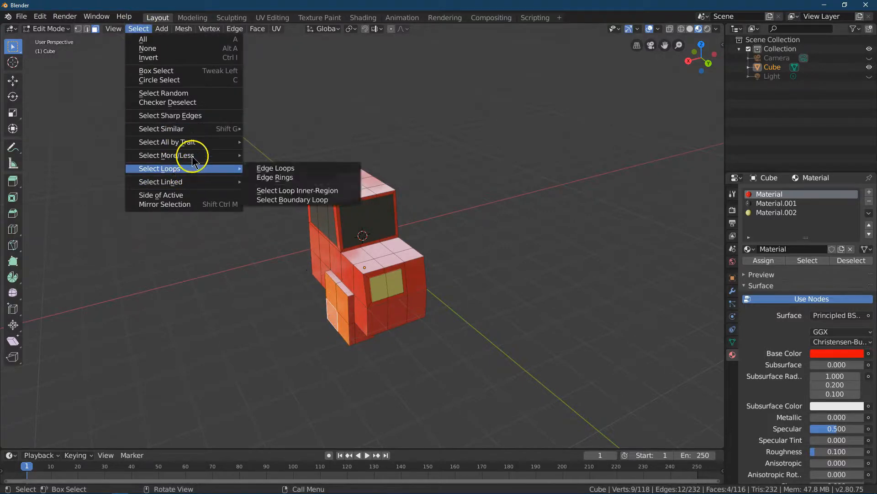
mouse_move(229, 159)
left_click(266, 154)
- Add the wheel block's remaining underside and inner faces to the selection
left_click_drag(707, 59, 703, 393)
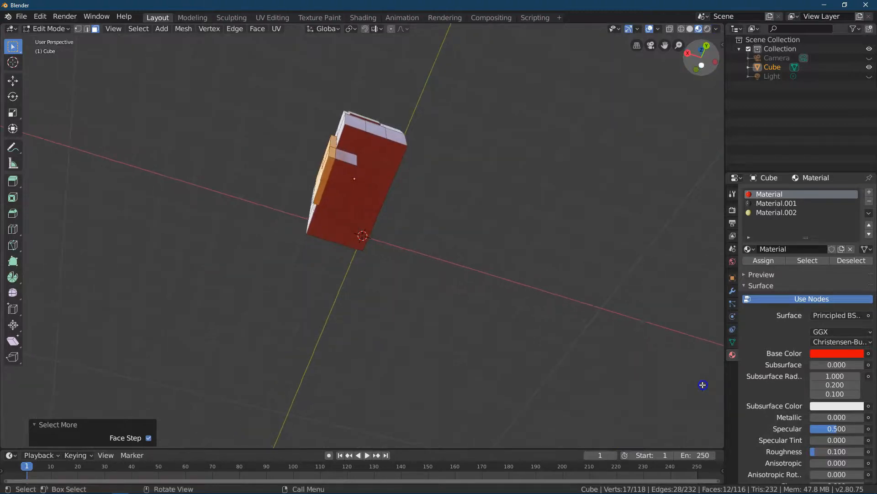
left_click(343, 156, "shift")
left_click(342, 168, "shift")
left_click(336, 190, "shift")
left_click_drag(701, 57, 179, 106)
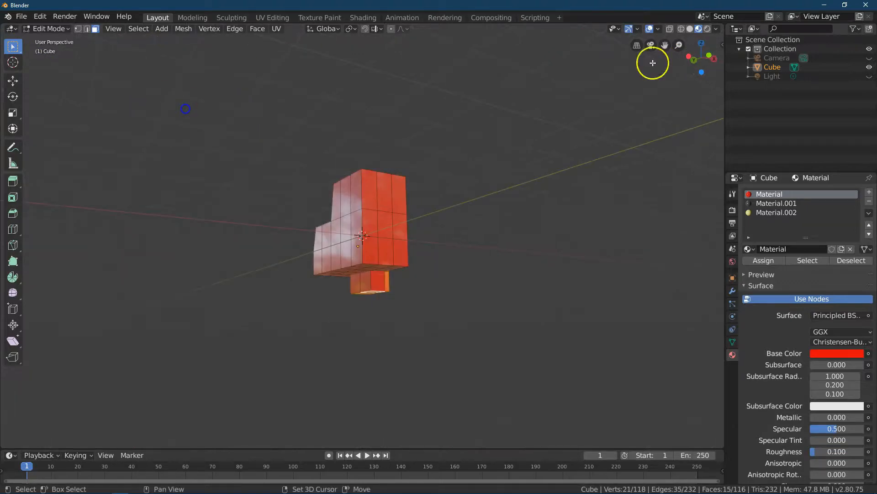
left_click(382, 278, "shift")
left_click(365, 285, "shift")
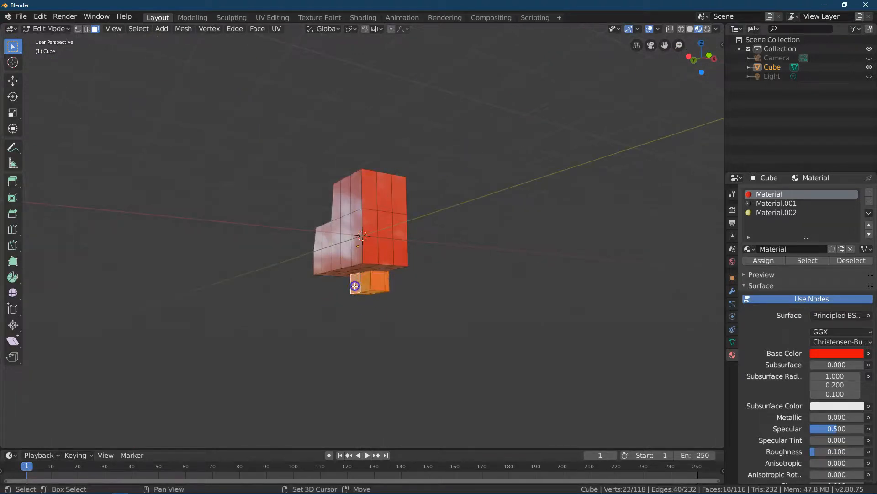
- Add a fourth material with a black base color, assign it to the selected wheel faces and clear the selection
left_click(870, 193)
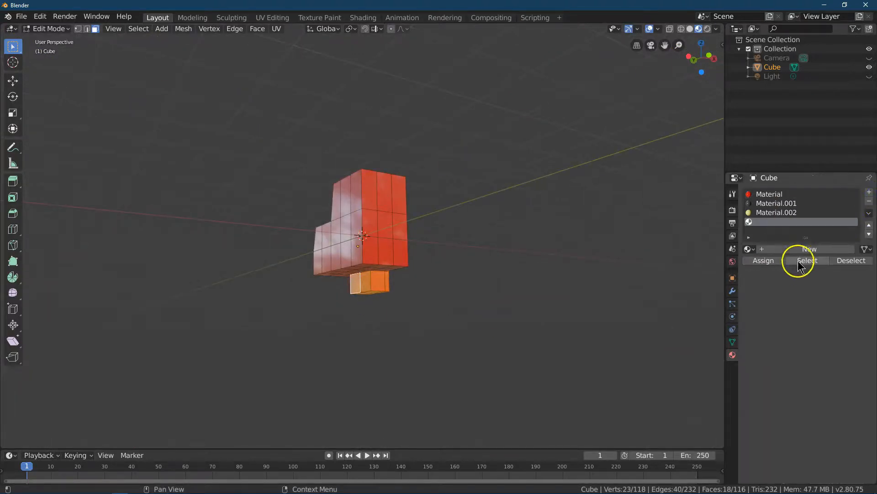
left_click(809, 248)
left_click(837, 354)
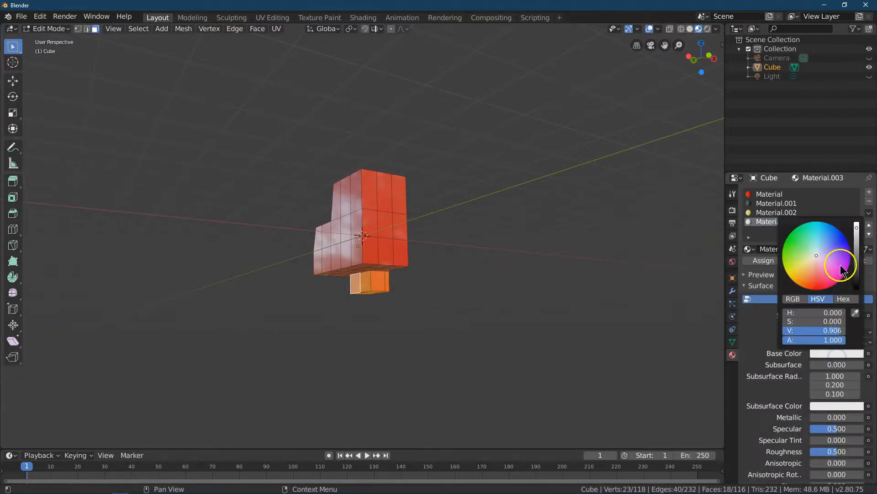
left_click_drag(856, 274, 857, 288)
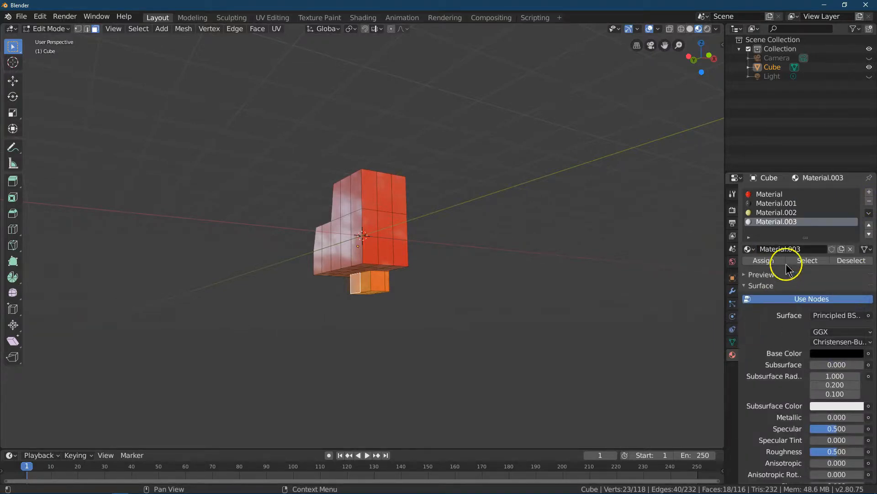
left_click(774, 264)
left_click(547, 247)
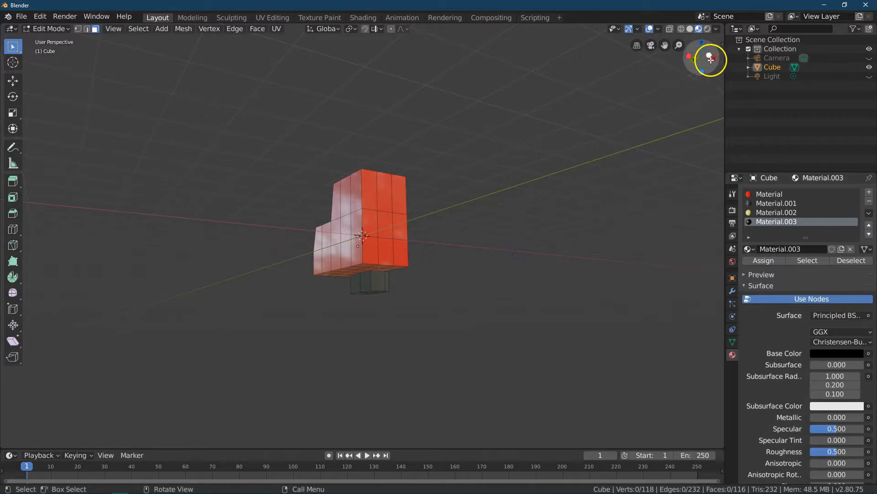
- Return to Object Mode and move the whole body by -0.2 m along X
left_click_drag(695, 60, 96, 78)
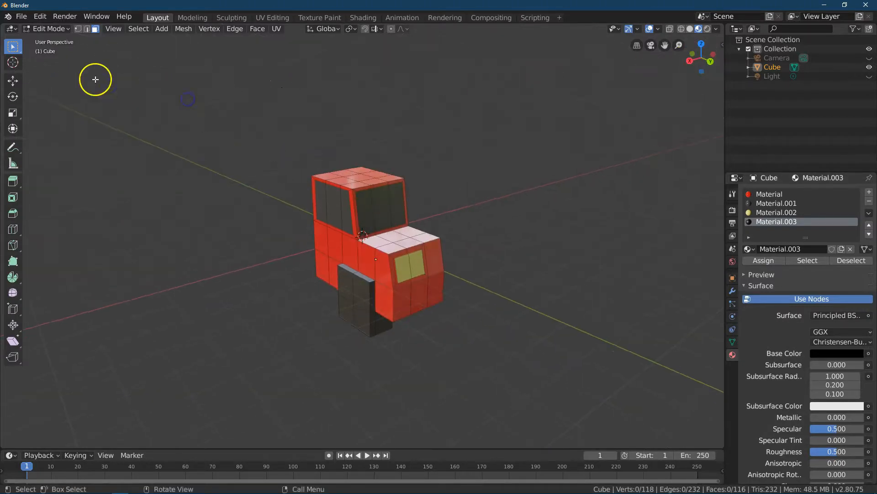
left_click(50, 29)
left_click(56, 40)
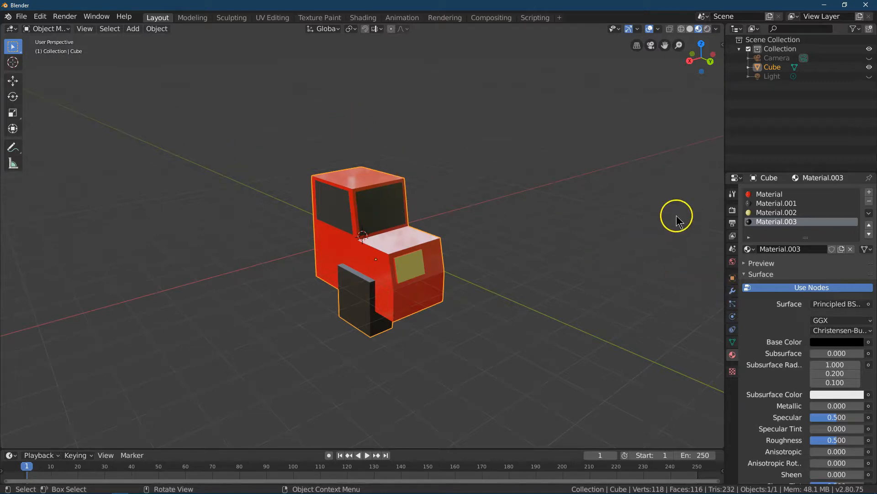
left_click(709, 60)
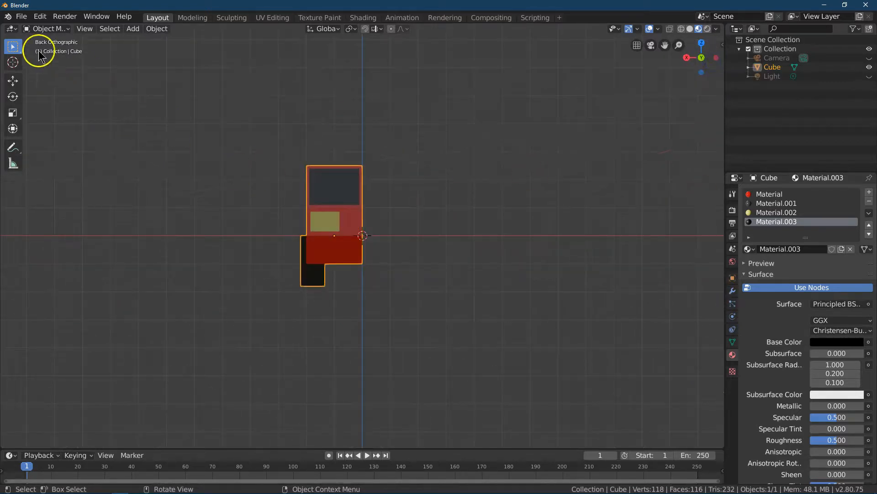
left_click(13, 81)
left_click_drag(293, 239, 298, 238)
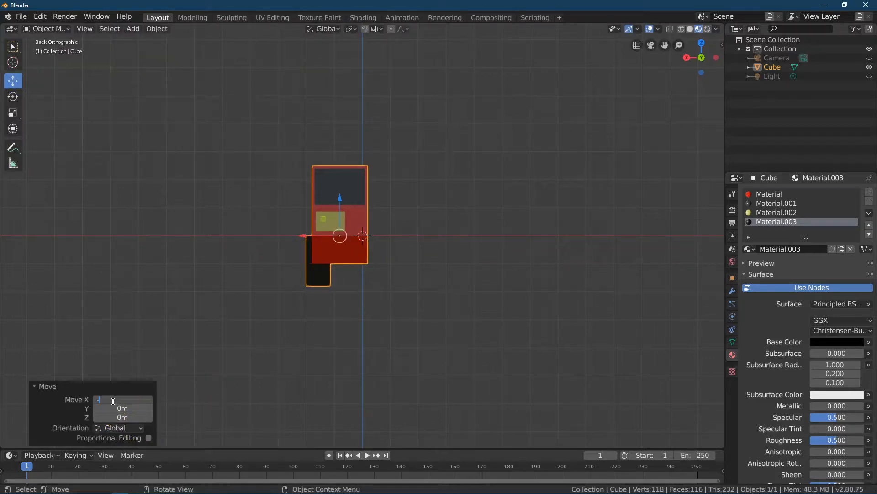
key("Return")
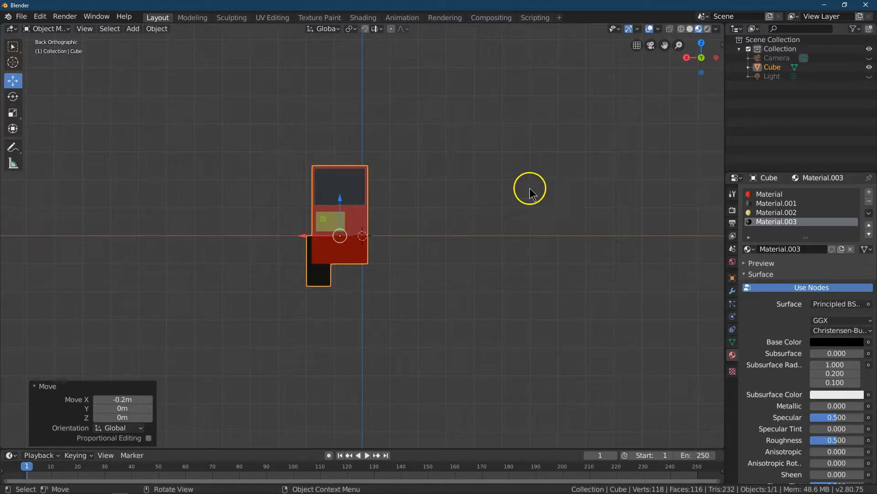
- Set the body's origin to the 3D cursor
left_click(157, 28)
mouse_move(174, 48)
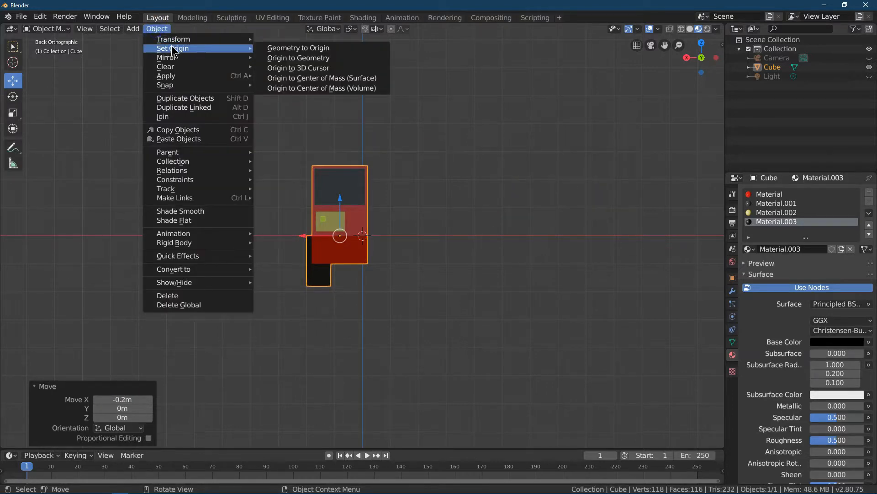
left_click(298, 68)
- Add a Mirror modifier to the body and mirror it on both the X and Y axes
left_click_drag(687, 58, 703, 166)
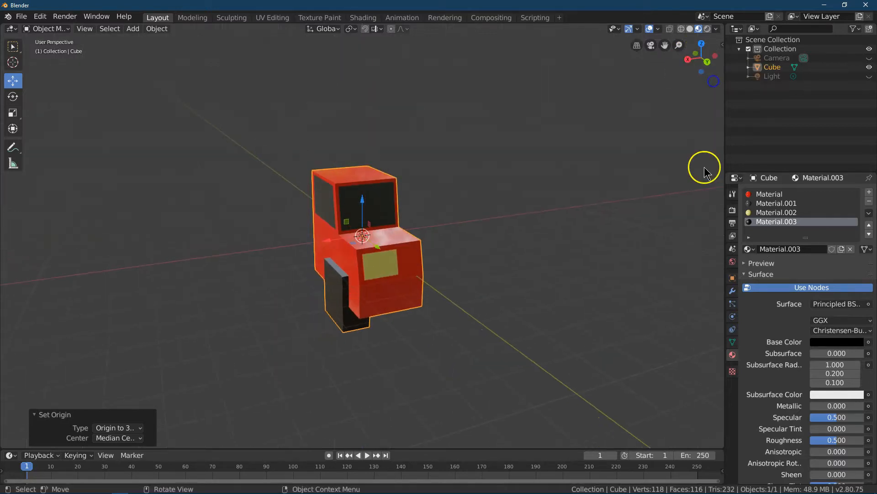
left_click(733, 290)
left_click(777, 191)
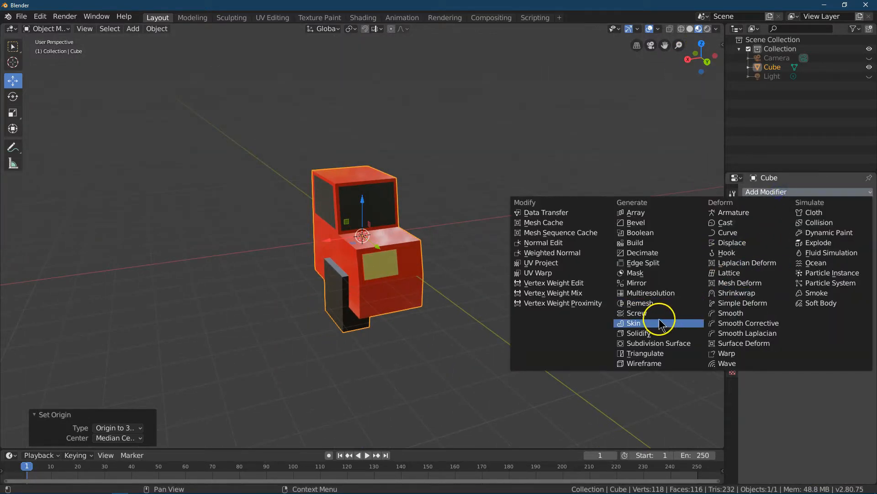
left_click(638, 283)
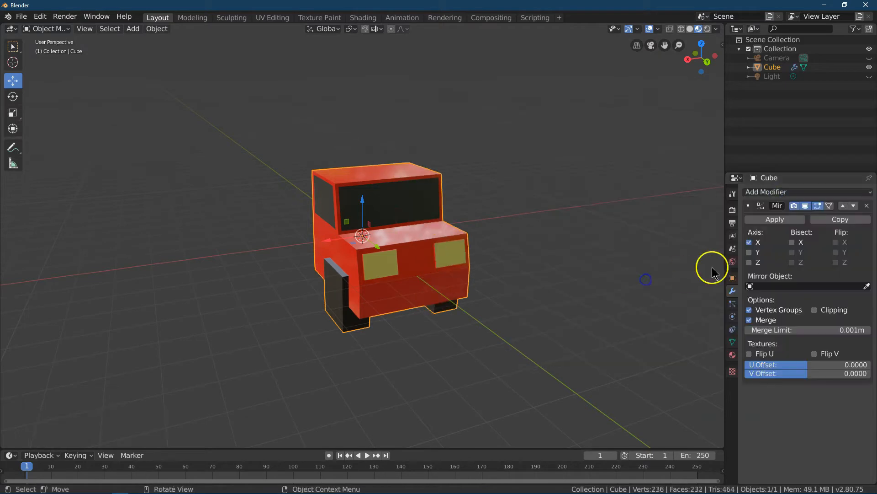
left_click(751, 253)
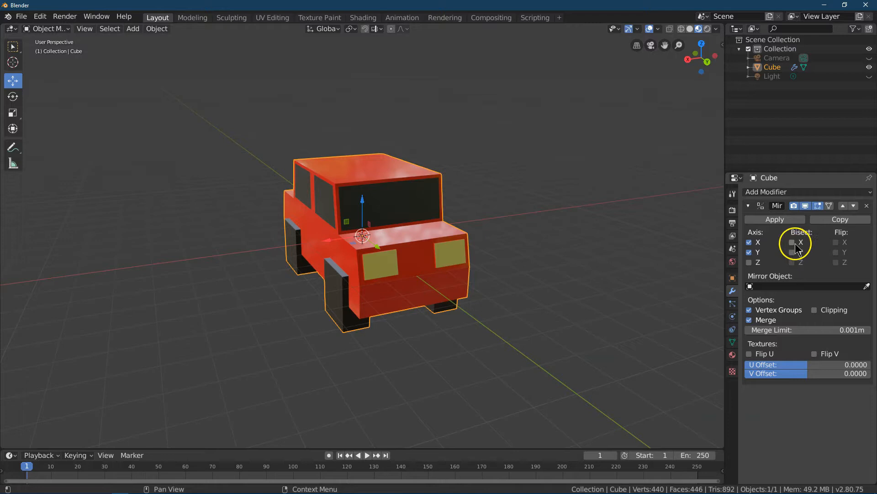
left_click_drag(690, 62, 193, 53)
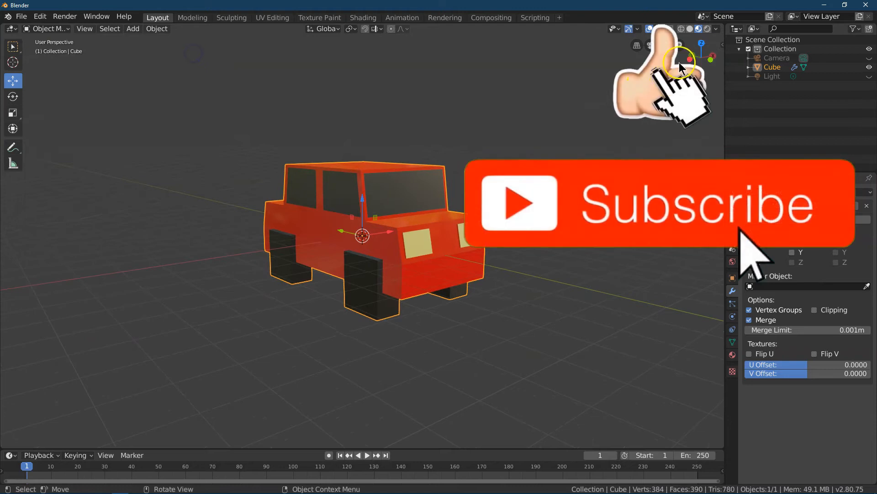
left_click_drag(688, 54, 681, 66)
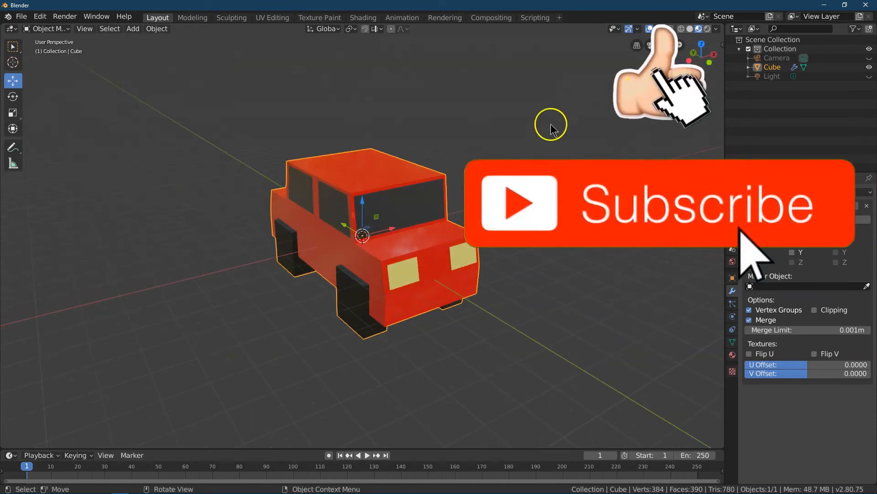